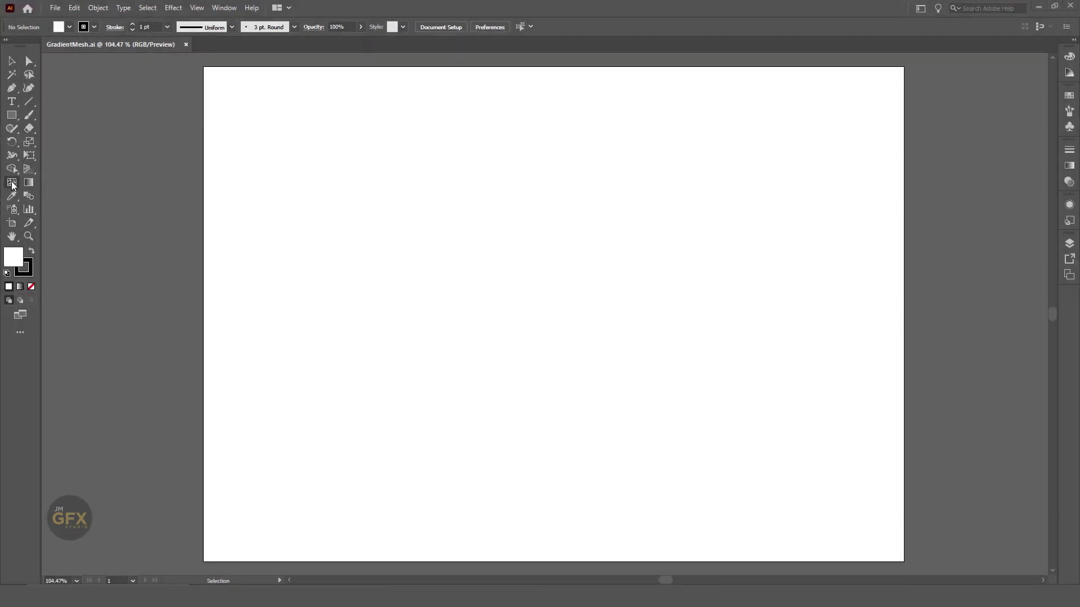
Draw a large circle near the centre of the artboard with the Ellipse tool
left_click(11, 115)
left_click(56, 142)
left_click_drag(515, 264, 645, 393)
Fill the circle with red from the Swatches panel and zoom in to 150%
left_click(11, 62)
left_click(1068, 95)
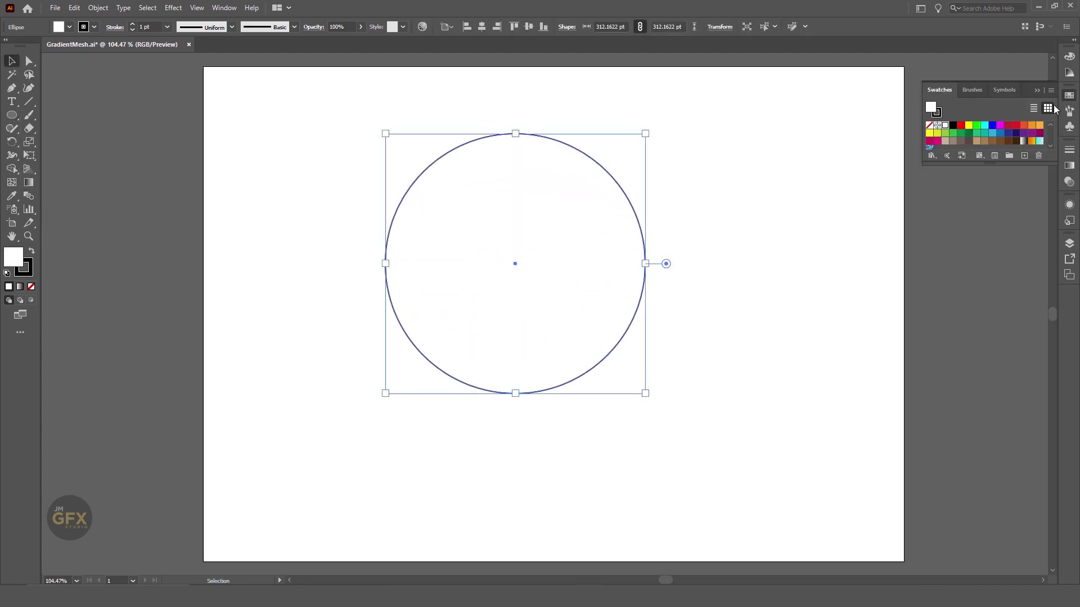
left_click(1011, 128)
left_click(703, 237)
left_click(605, 247)
key("ctrl+plus")
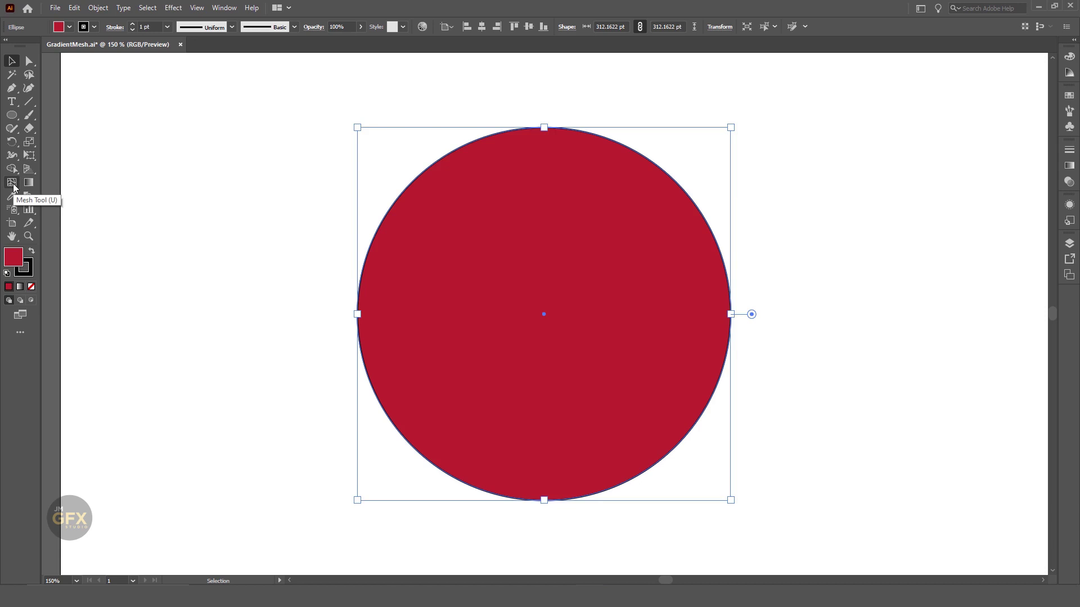
left_click(104, 12)
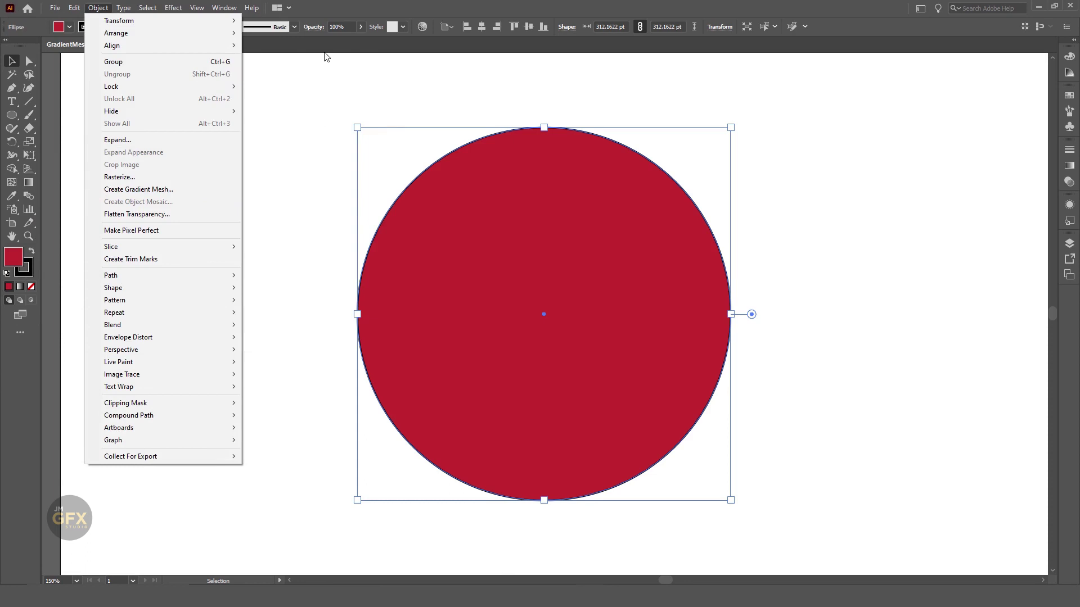
left_click(348, 8)
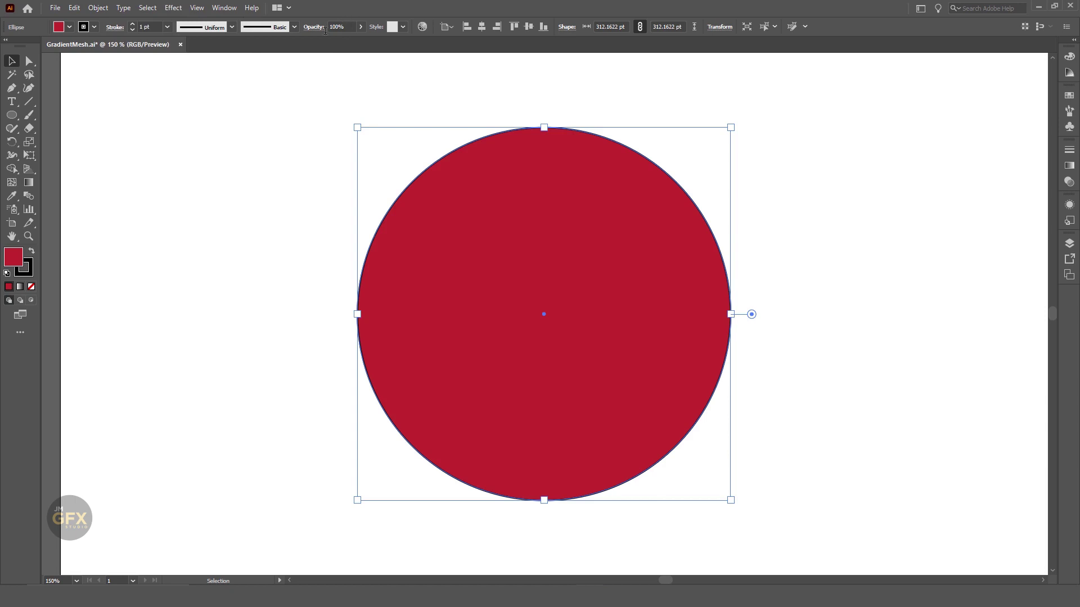
Add Mesh Tool points inside the circle at its upper-left and lower-right
left_click(11, 184)
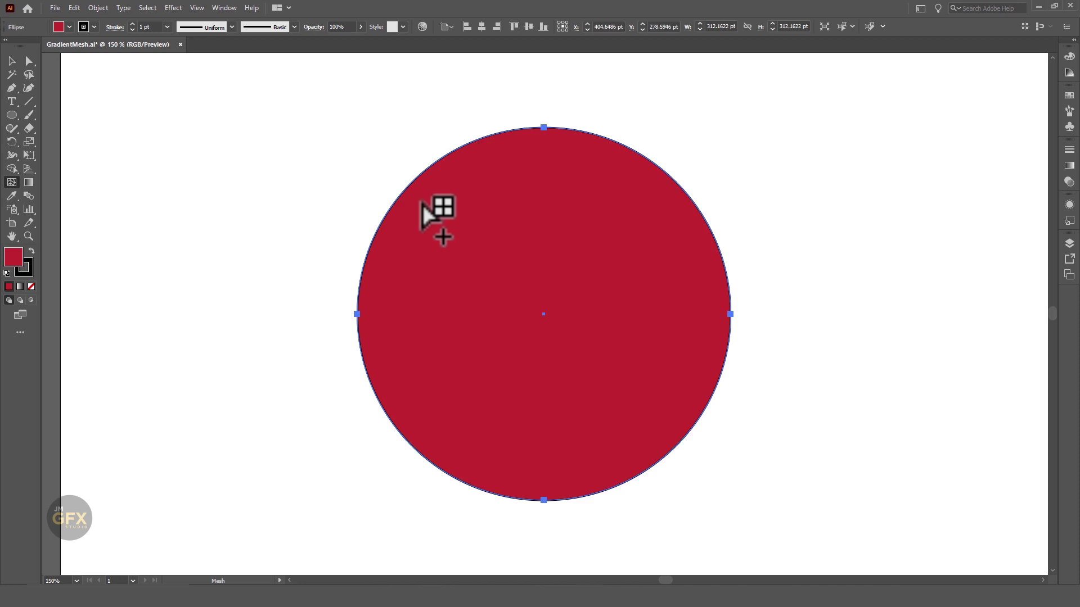
left_click(421, 202)
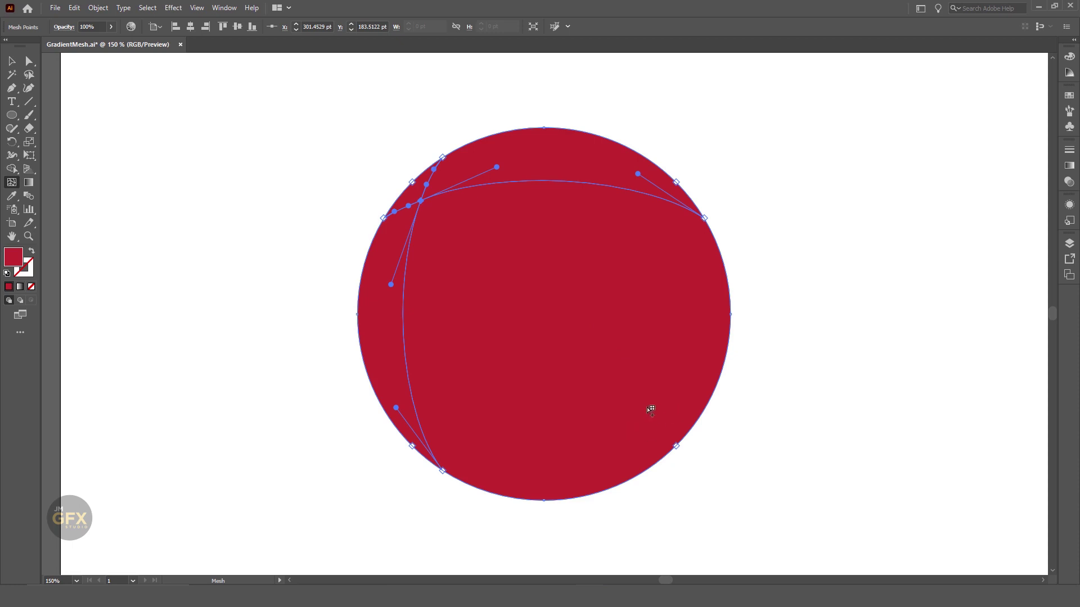
left_click(647, 406)
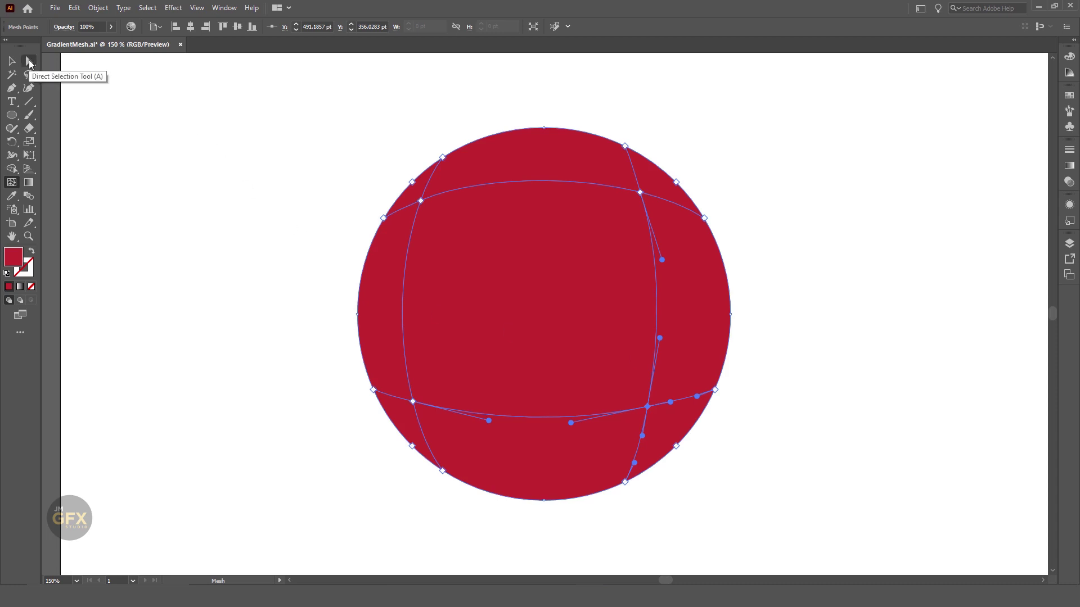
Float the Swatches panel beside the circle, ready for the Direct Selection tool
left_click(29, 62)
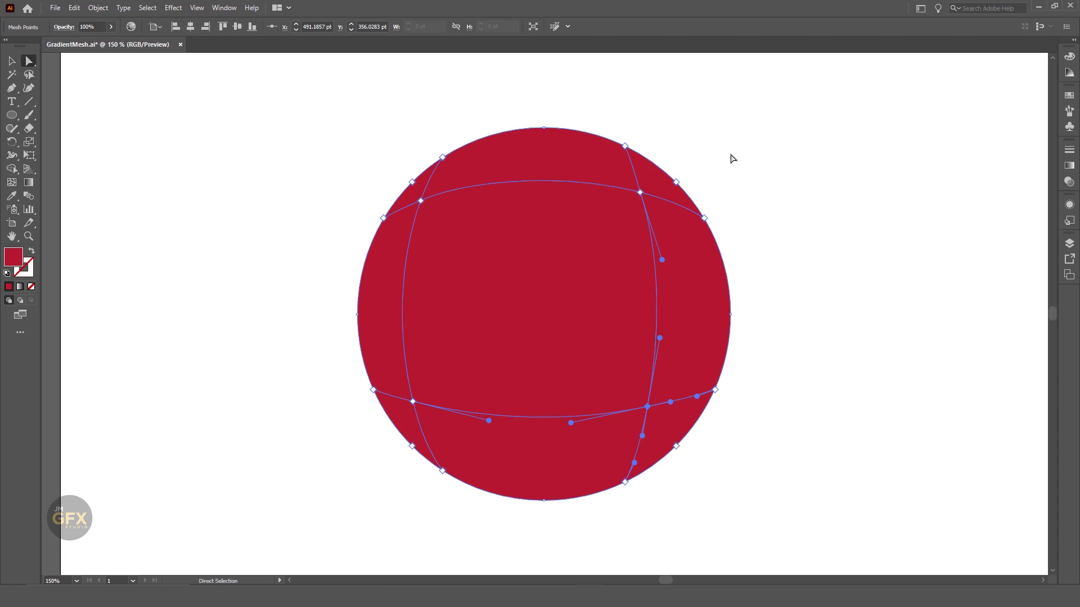
left_click(1069, 95)
left_click_drag(939, 90, 778, 113)
left_click(1037, 90)
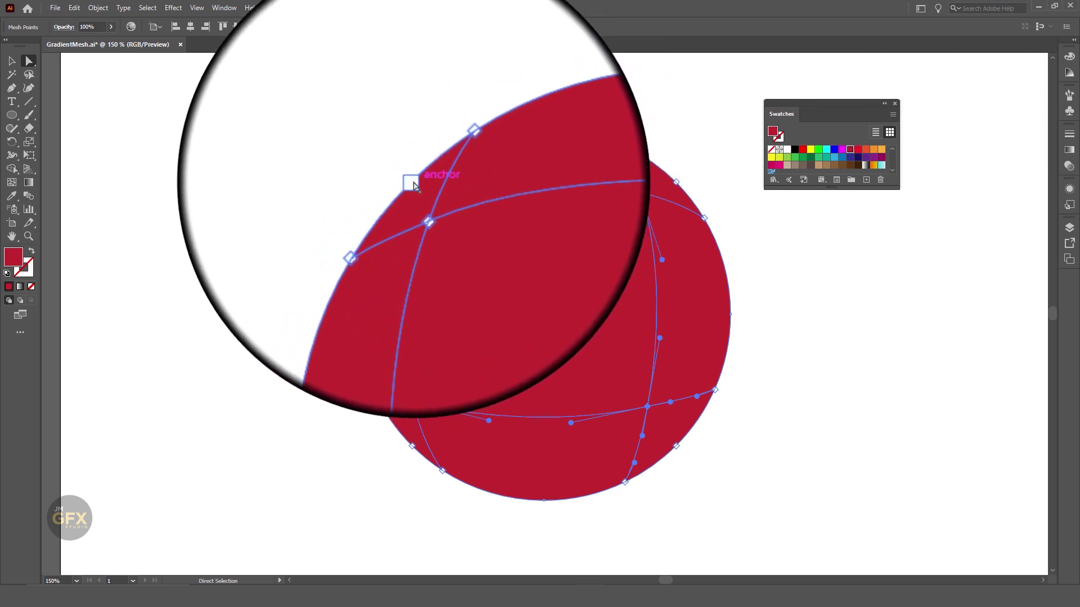
Marquee the upper-left mesh points and colour them orange
left_click(412, 183)
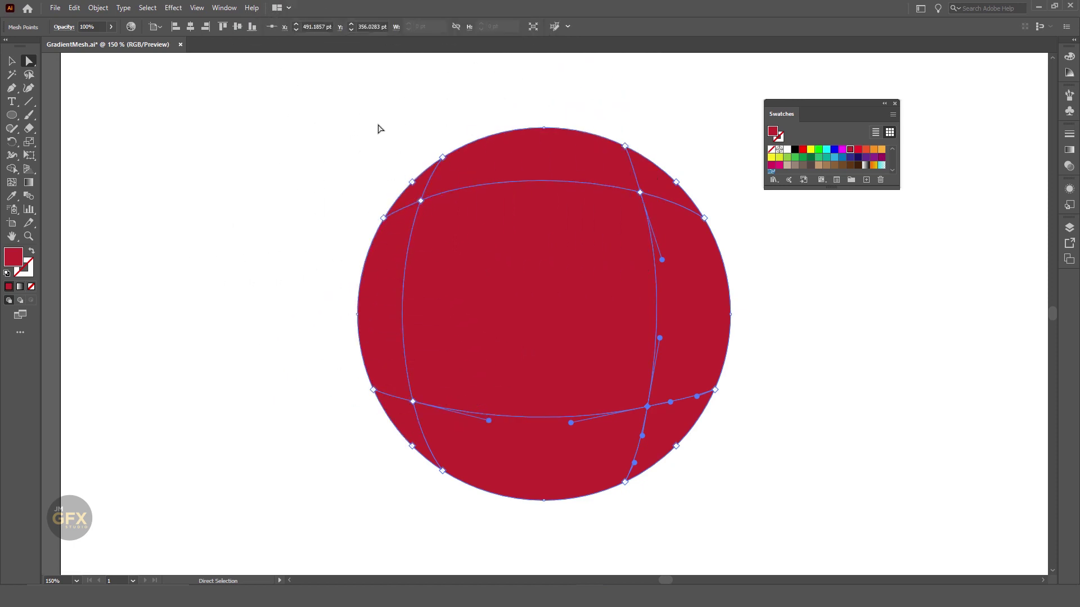
left_click_drag(347, 133, 479, 253)
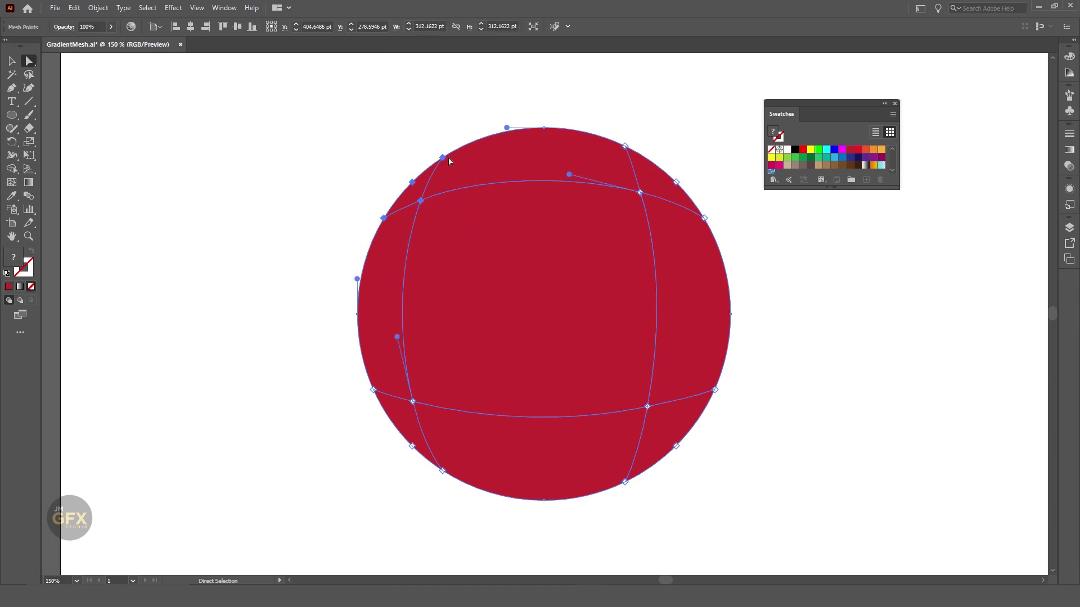
left_click(874, 151)
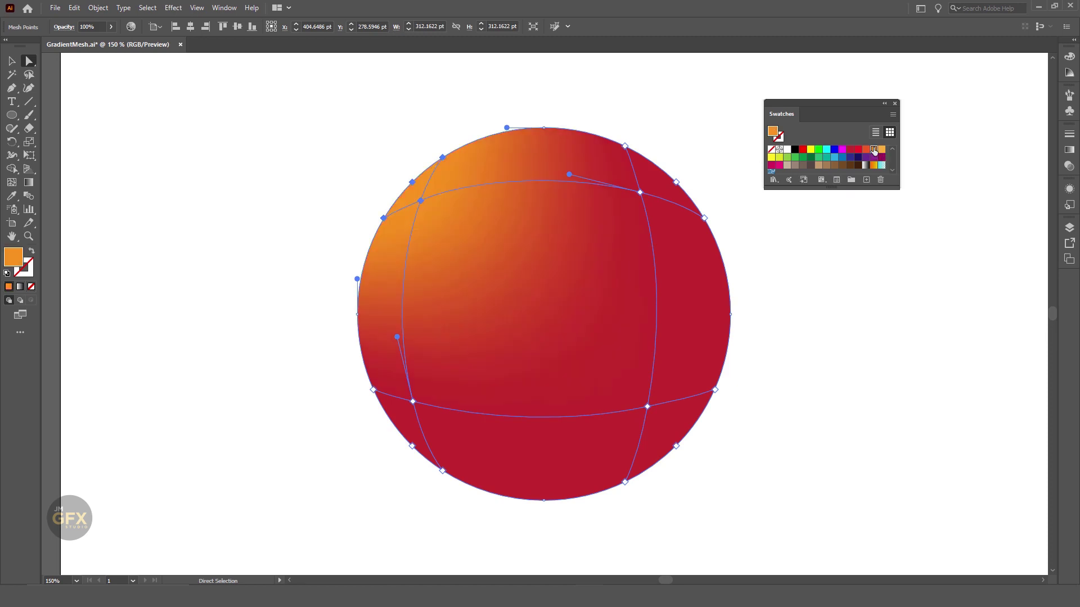
left_click(329, 178)
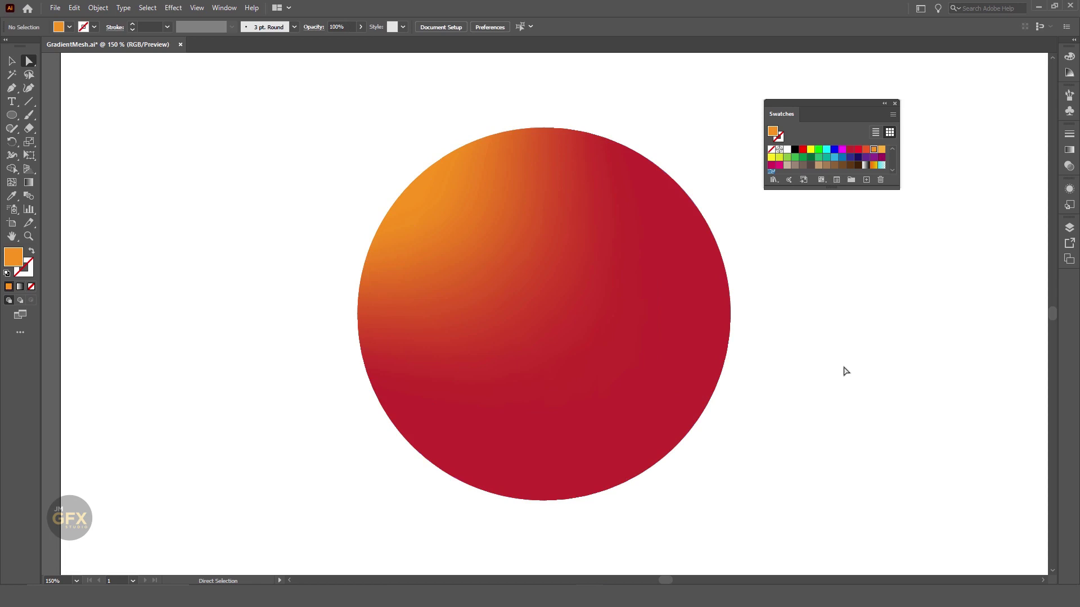
Select the lower-right edge mesh points and set them to crimson
left_click(647, 407)
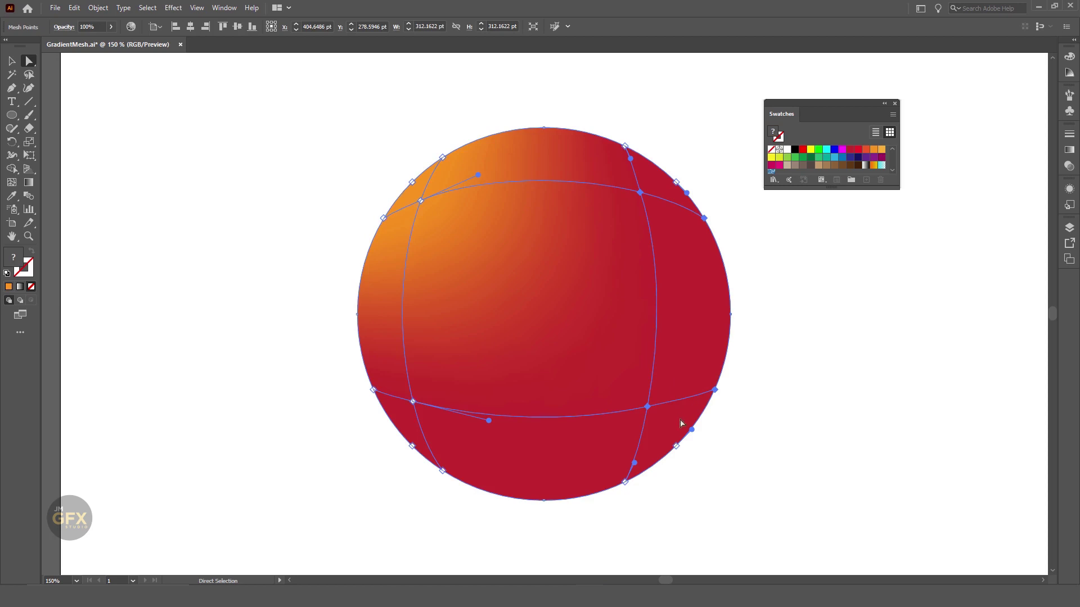
mouse_move(747, 368)
left_mouse_down()
mouse_move(686, 459)
mouse_move(574, 512)
mouse_move(580, 520)
left_mouse_up()
left_click(851, 150)
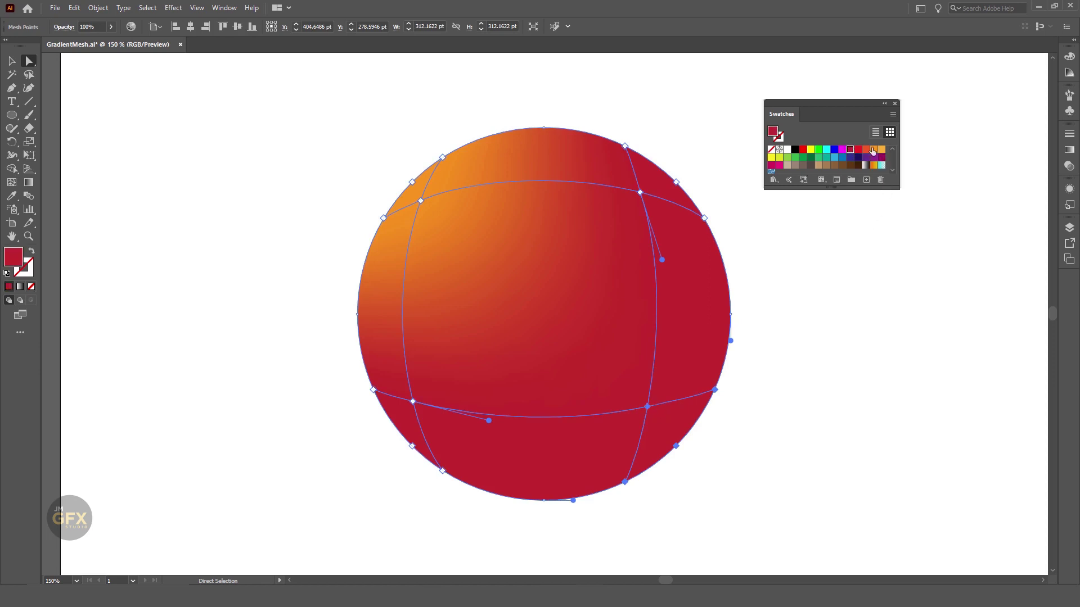
Darken those points by lowering the Color panel's R slider to 144
left_click(1070, 58)
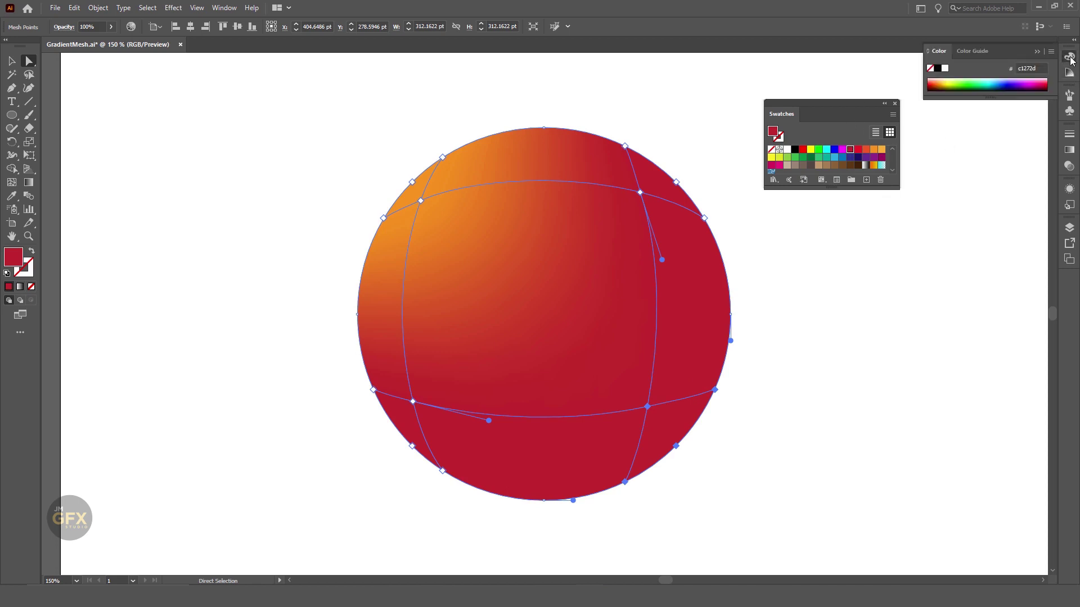
left_click(1051, 51)
left_click(1004, 57)
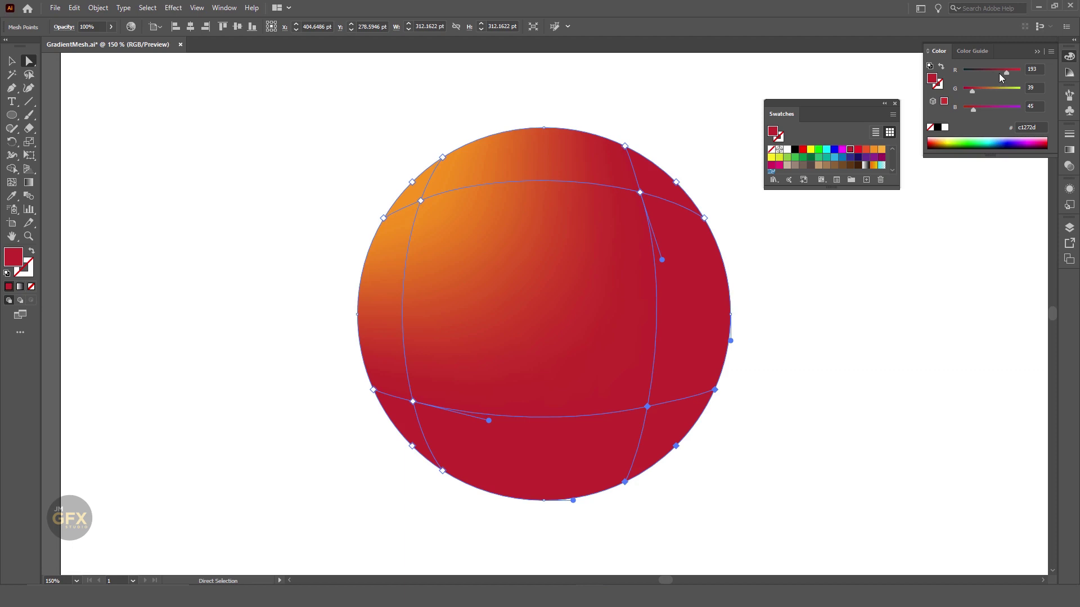
left_click_drag(1003, 71, 987, 70)
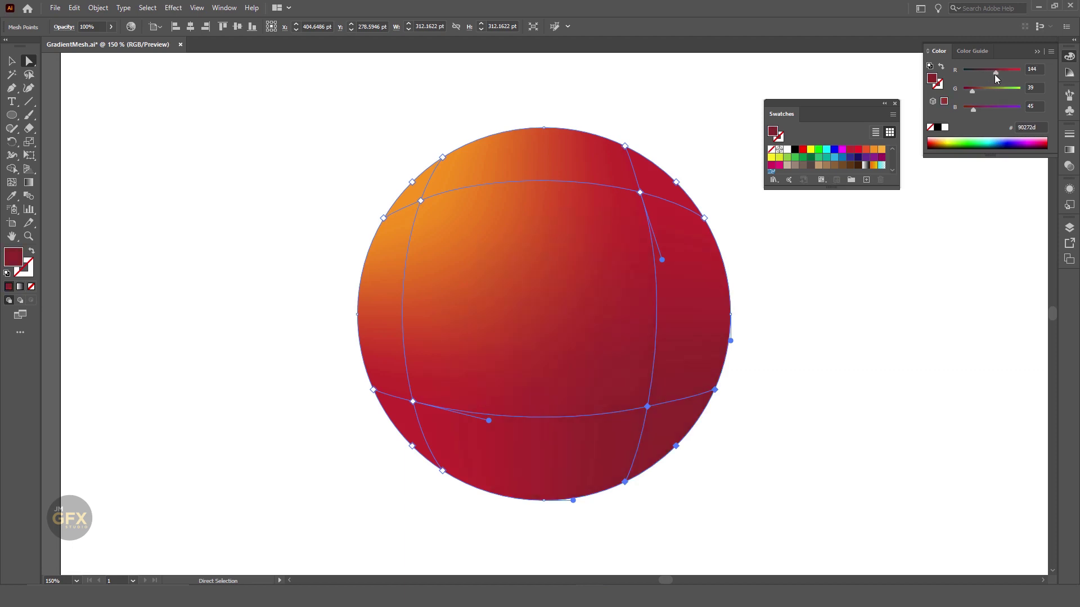
left_click(896, 372)
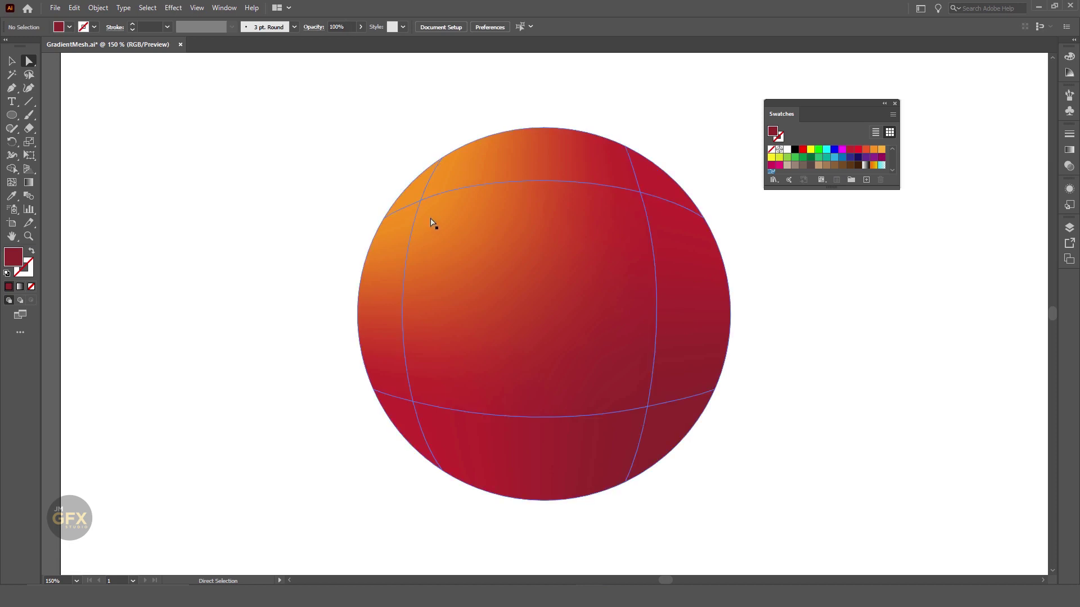
Try purple-magenta, then green, on the lower-right interior mesh point
left_click(647, 407)
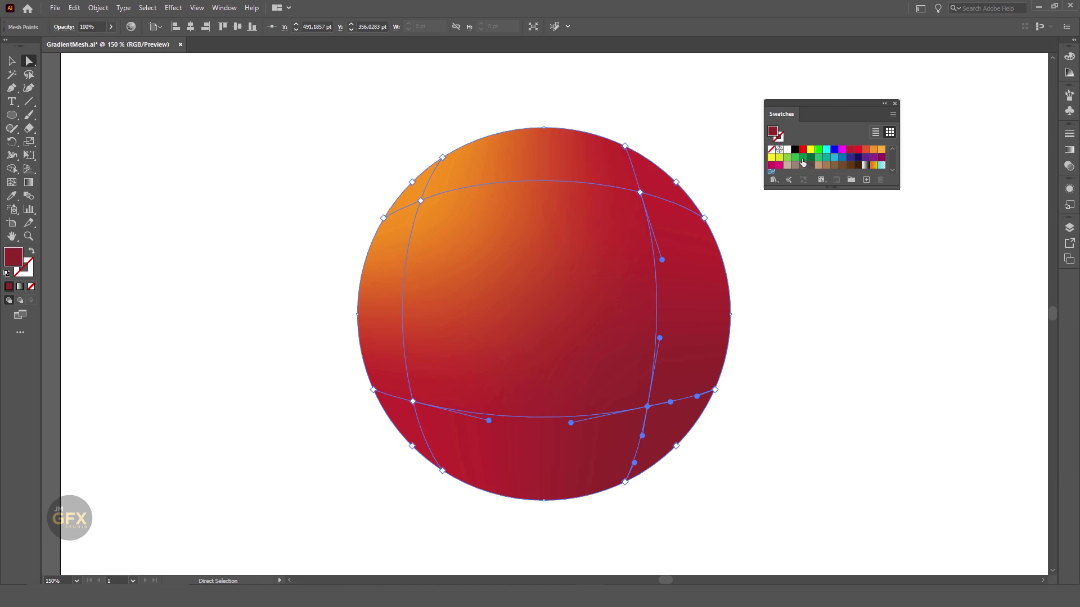
left_click(881, 160)
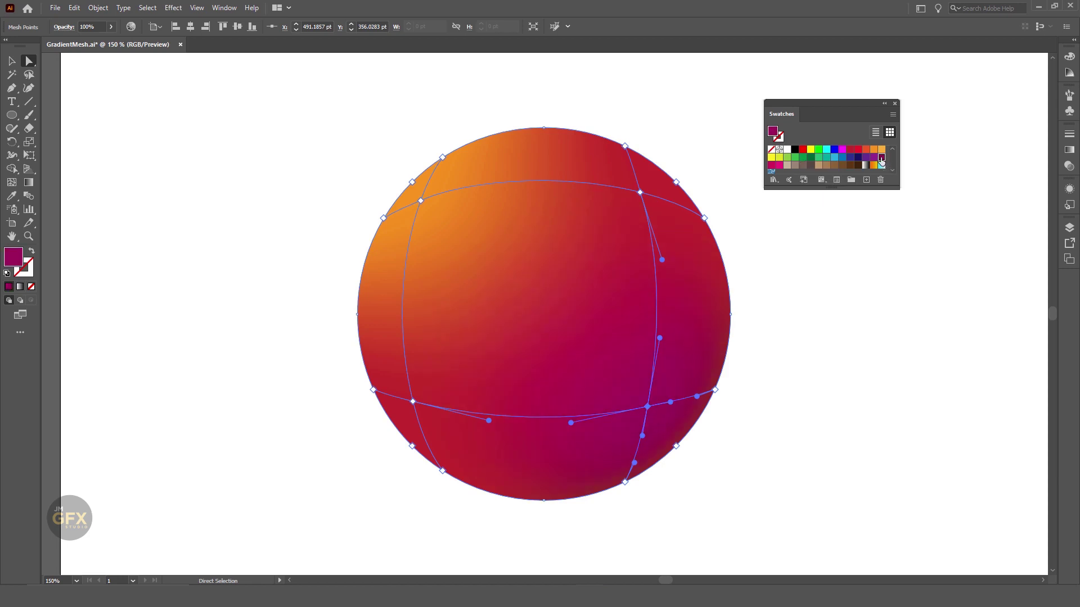
left_click(811, 158)
left_click(821, 306)
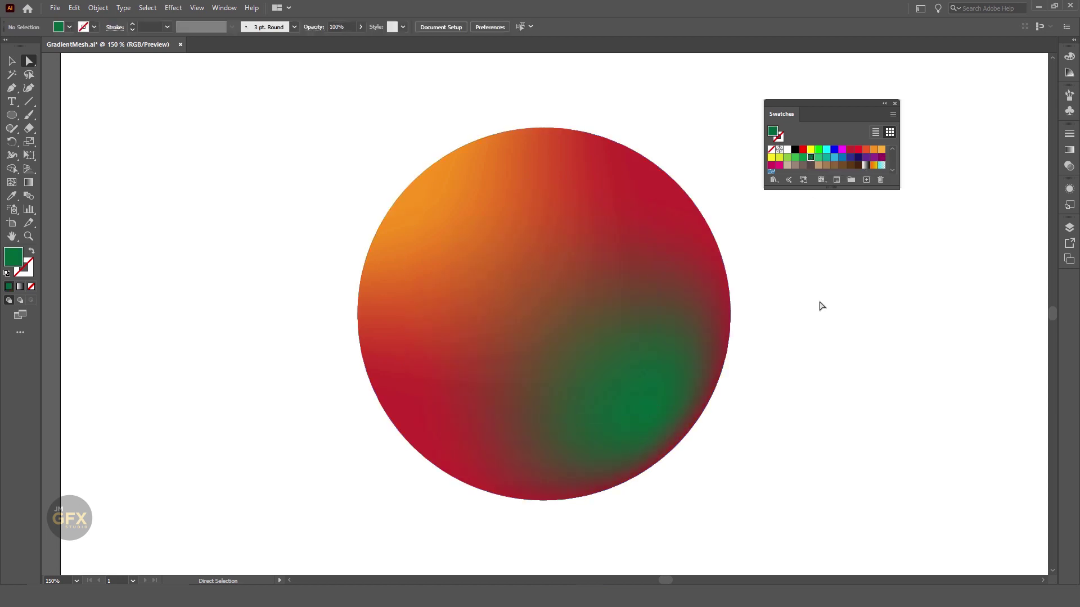
Move that mesh point up toward the sphere centre and colour it yellow
left_click(648, 406)
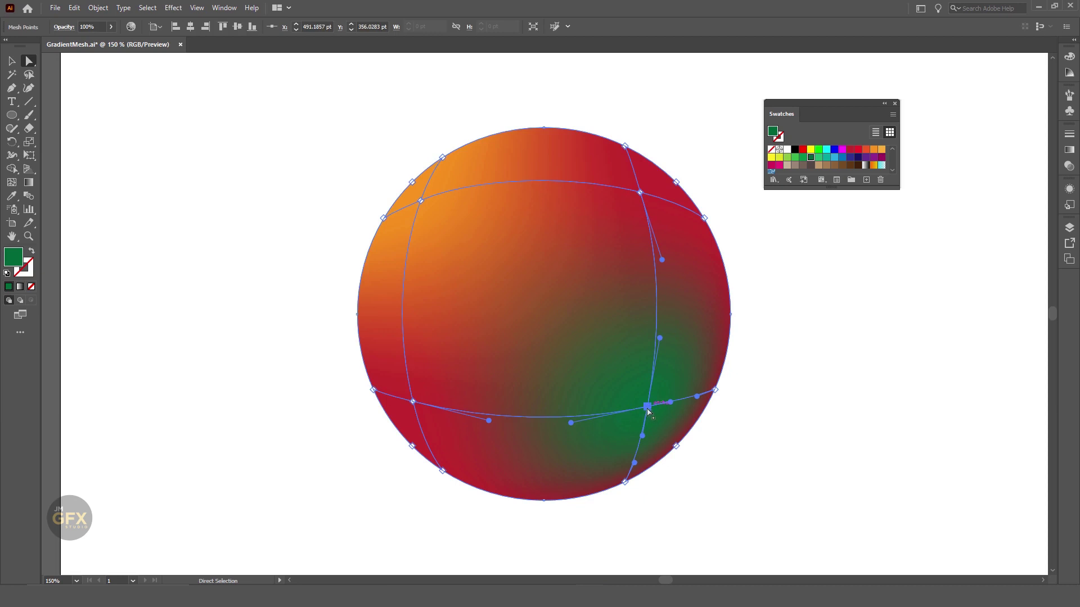
left_click_drag(648, 406, 628, 376)
left_click_drag(582, 404, 610, 347)
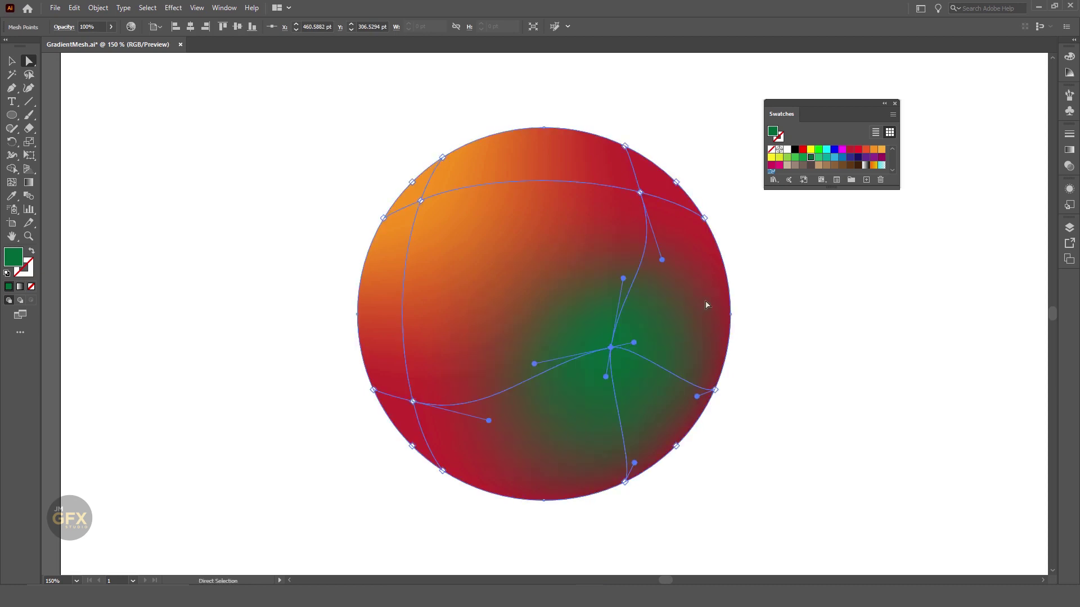
left_click(772, 158)
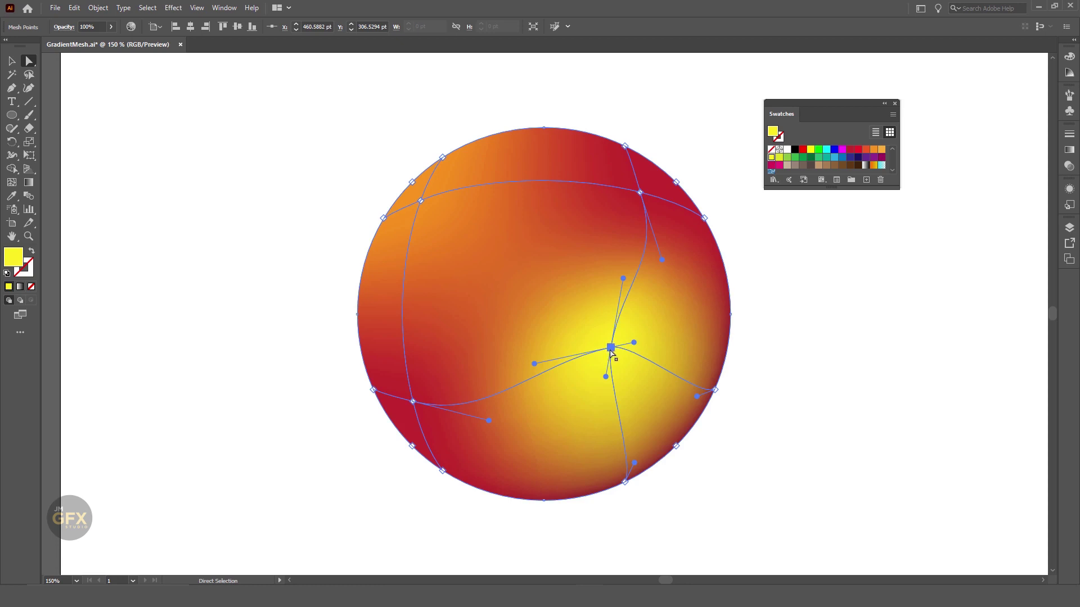
Reshape the yellow highlight by dragging the mesh curves and the central point
mouse_move(611, 347)
left_mouse_down()
mouse_move(650, 352)
mouse_move(663, 321)
mouse_move(562, 331)
mouse_move(535, 292)
mouse_move(566, 337)
mouse_move(660, 265)
mouse_move(574, 331)
mouse_move(534, 382)
left_mouse_up()
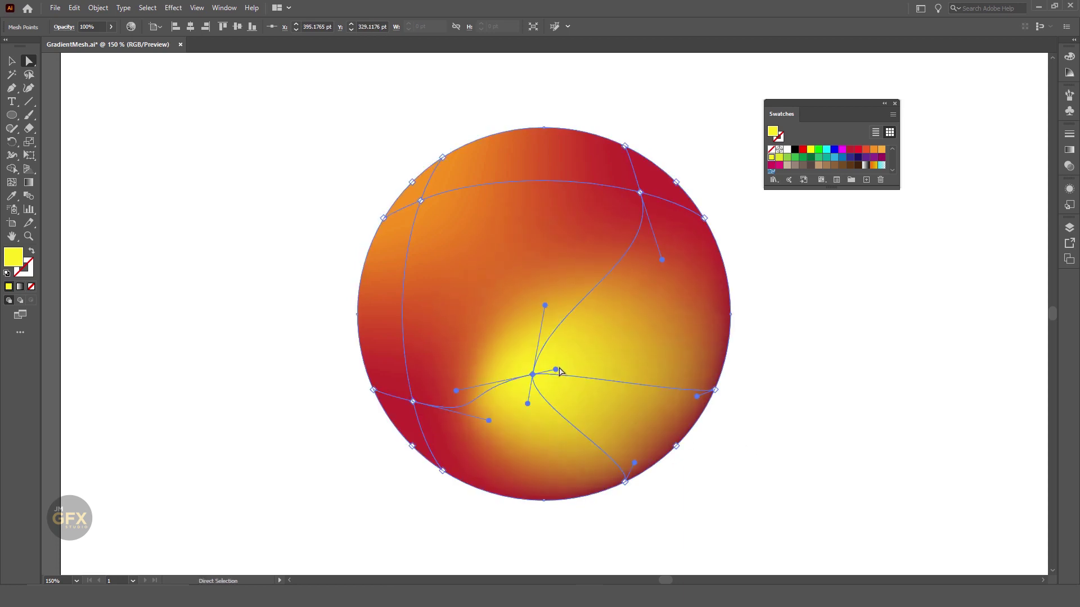
left_click_drag(555, 370, 638, 309)
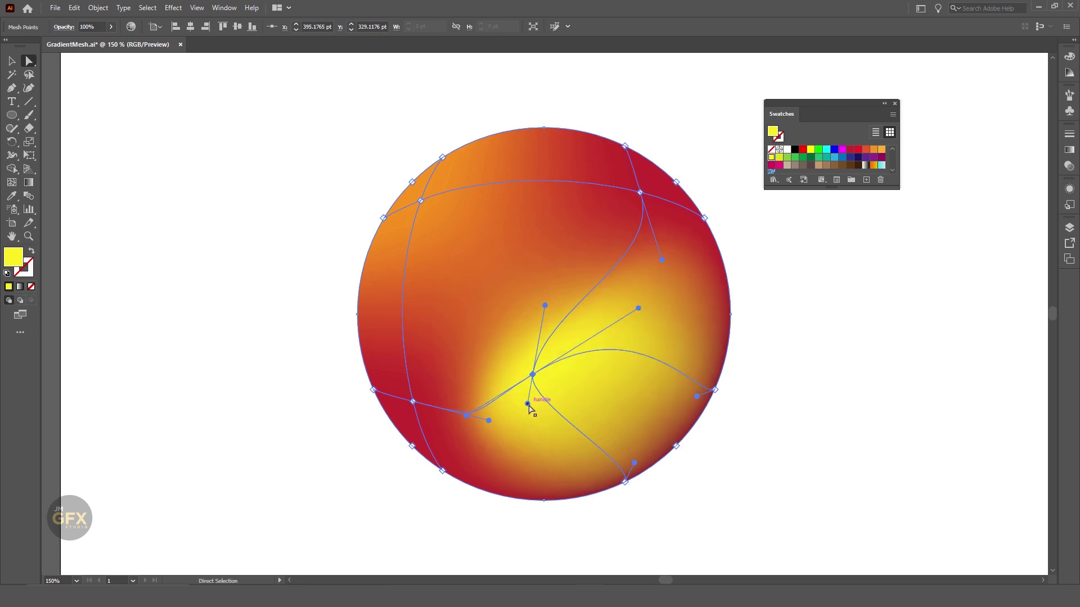
left_click_drag(528, 403, 499, 444)
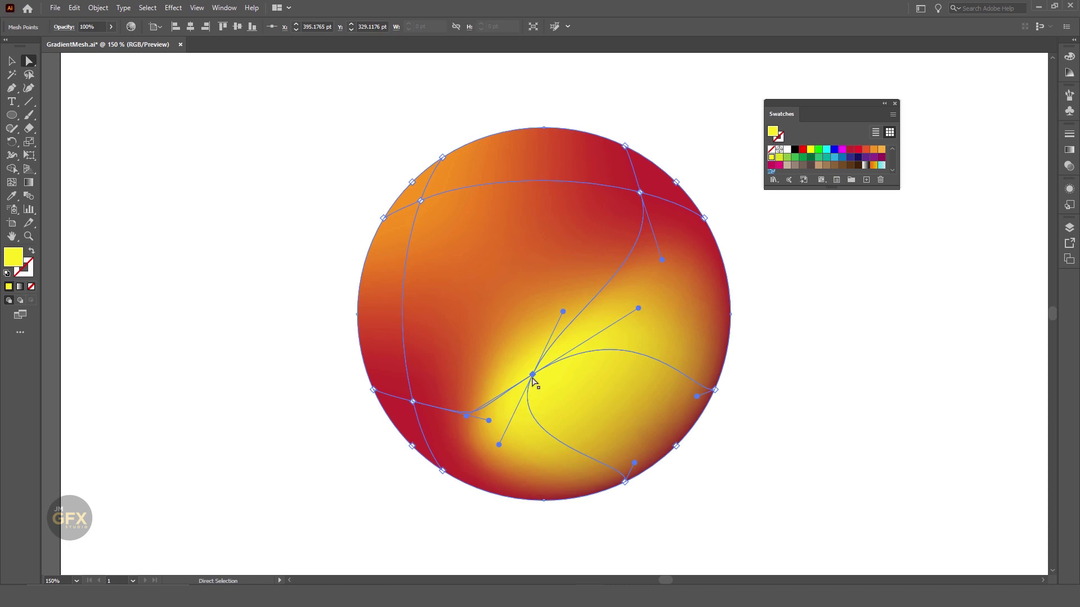
left_click_drag(532, 375, 553, 332)
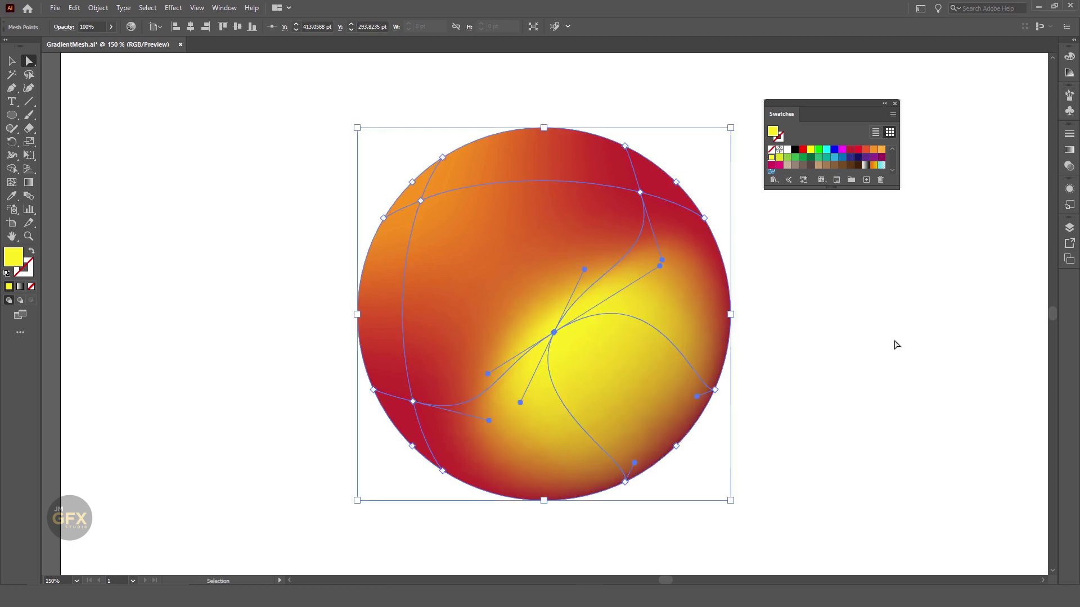
Undo the last two mesh edits and add a new mesh point on the sphere
key("ctrl+z")
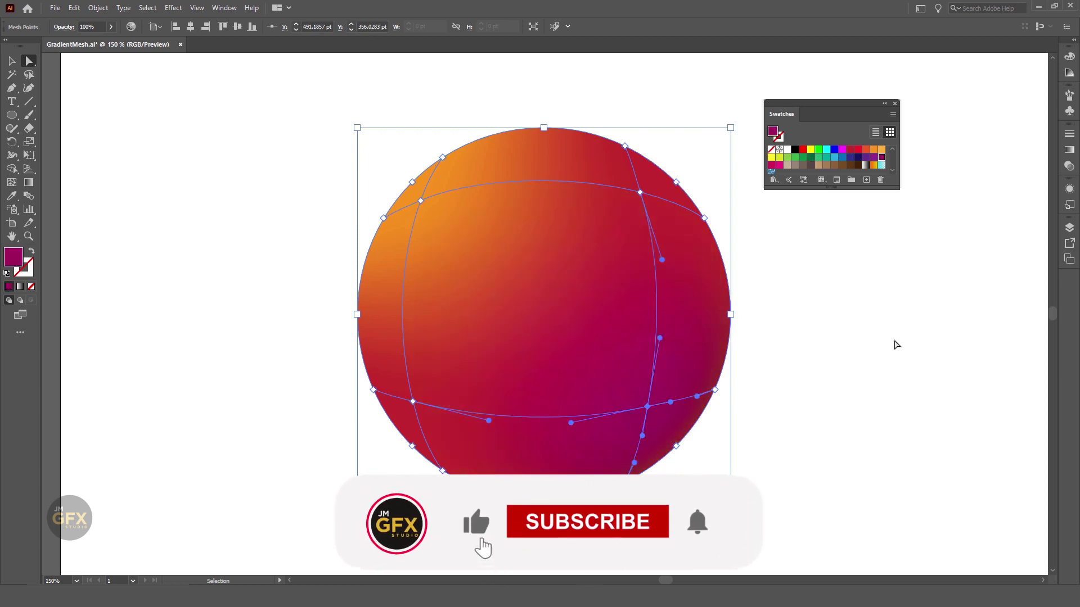
key("ctrl+z")
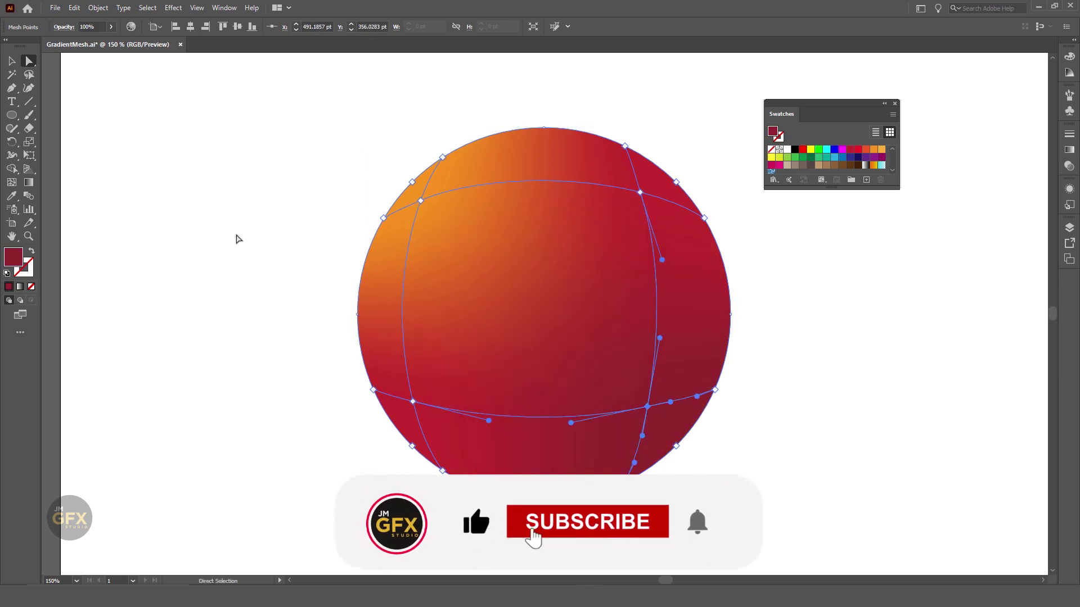
left_click(13, 184)
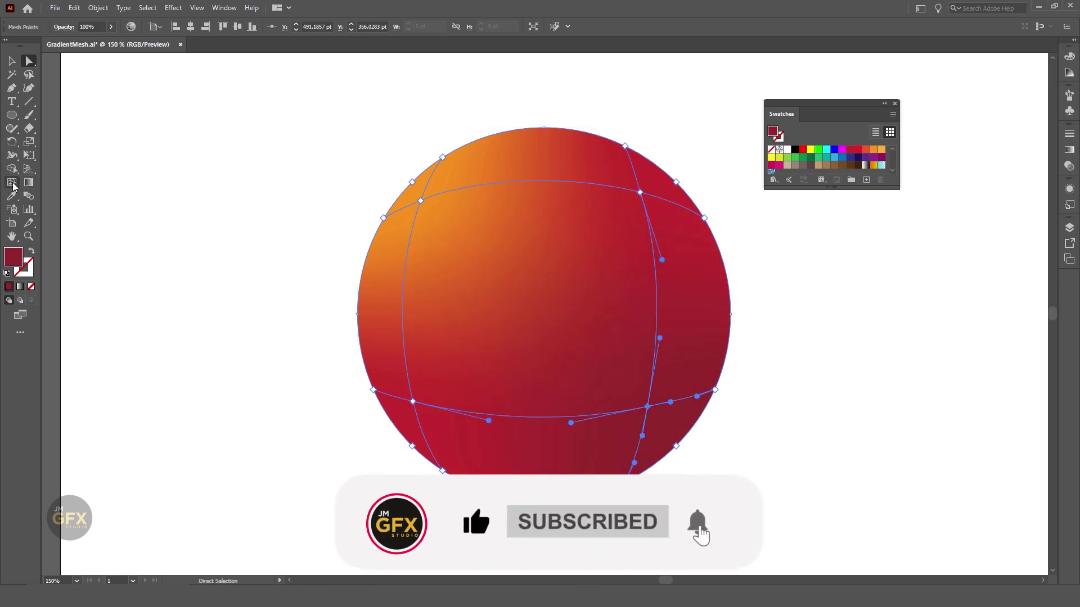
left_click(536, 268)
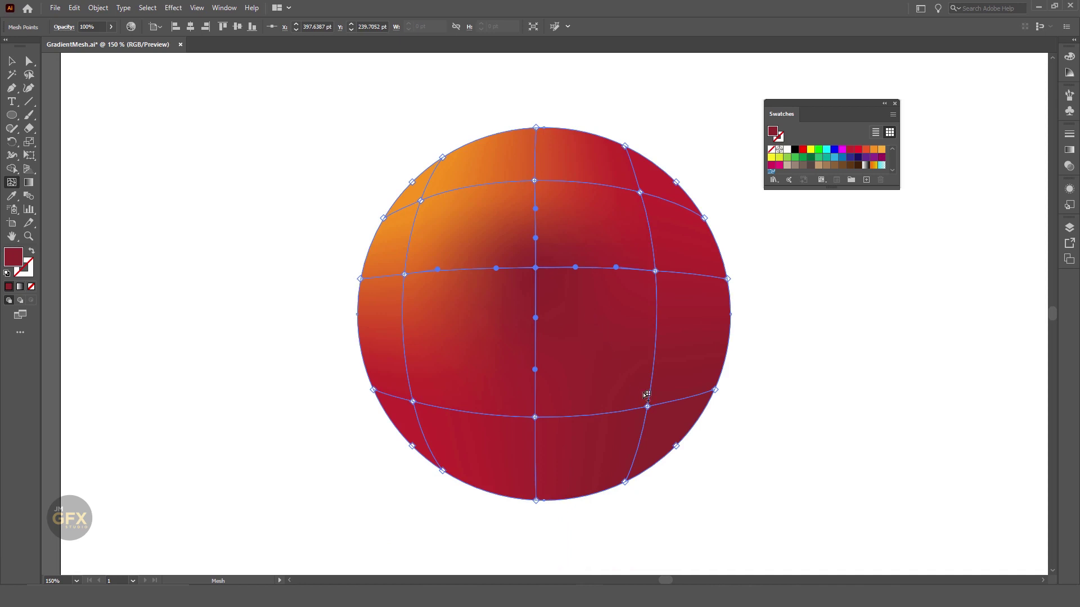
Colour the centre mesh point orange, then yellow, and finally cyan
left_click(537, 269)
left_click(881, 150)
left_click_drag(897, 188, 905, 212)
left_click(771, 158)
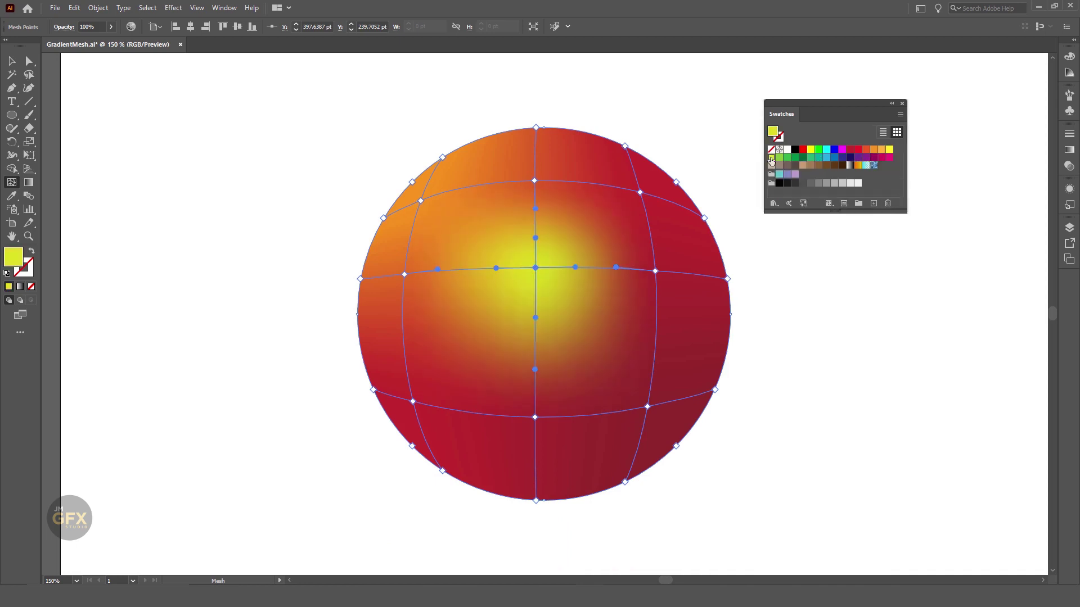
left_click(826, 149)
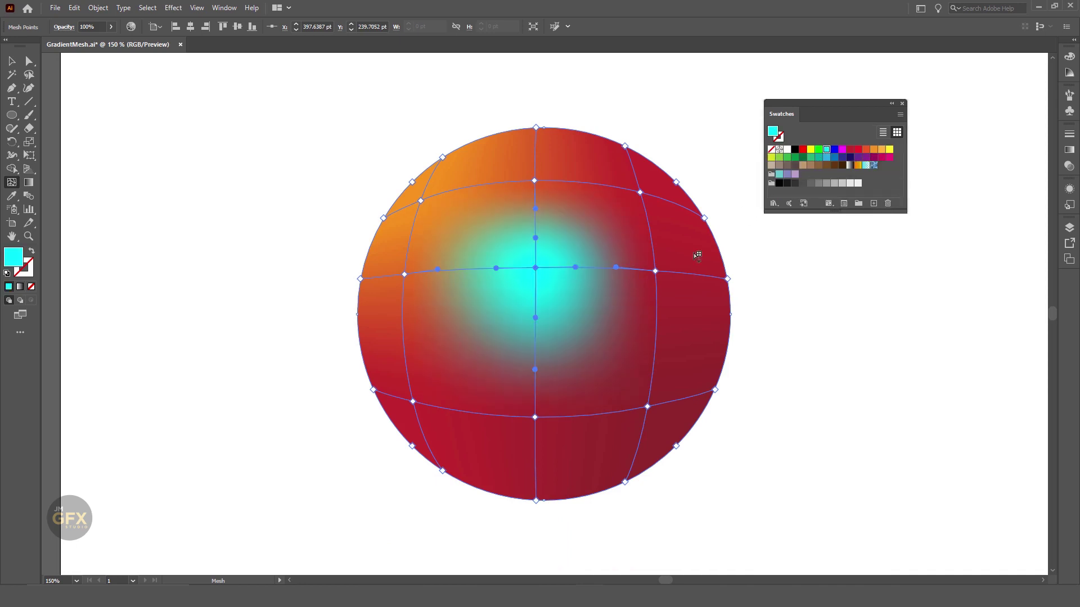
Add three cyan mesh points: right of centre, lower left, and left side
left_click(617, 379)
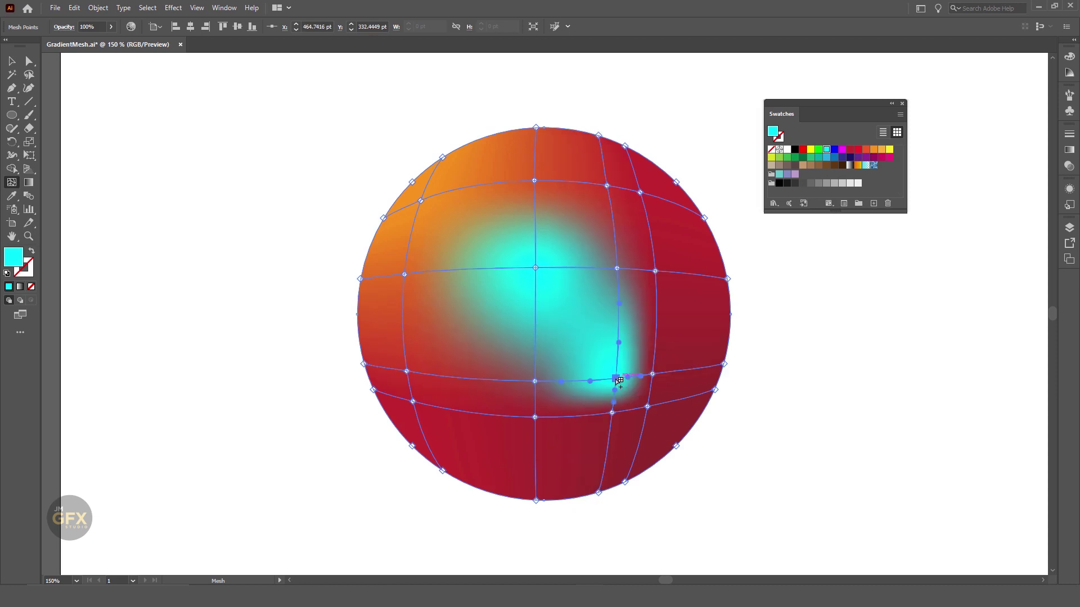
left_click(489, 446)
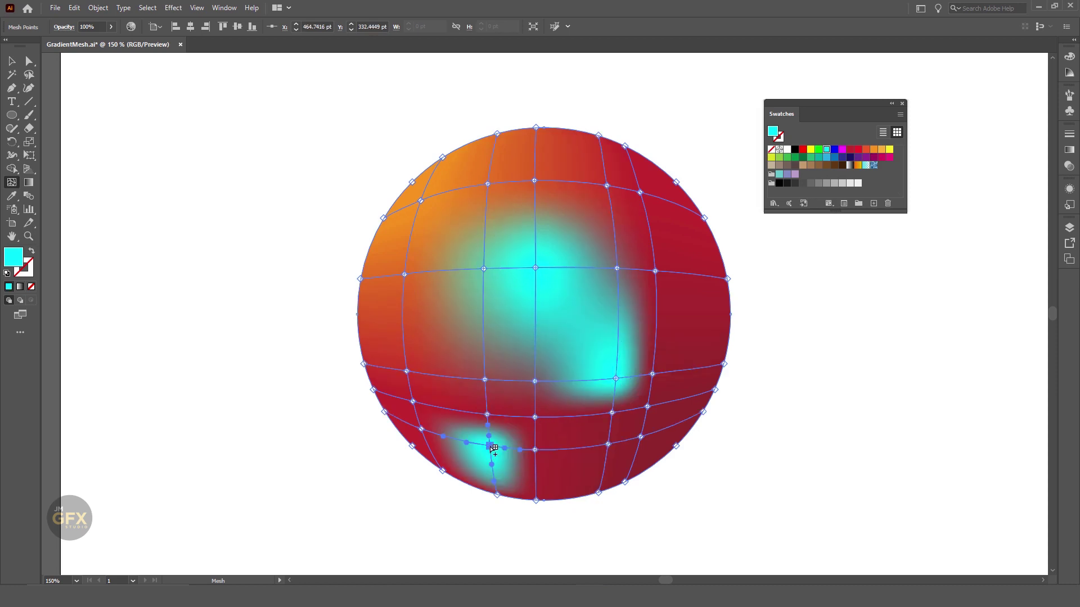
left_click(452, 336)
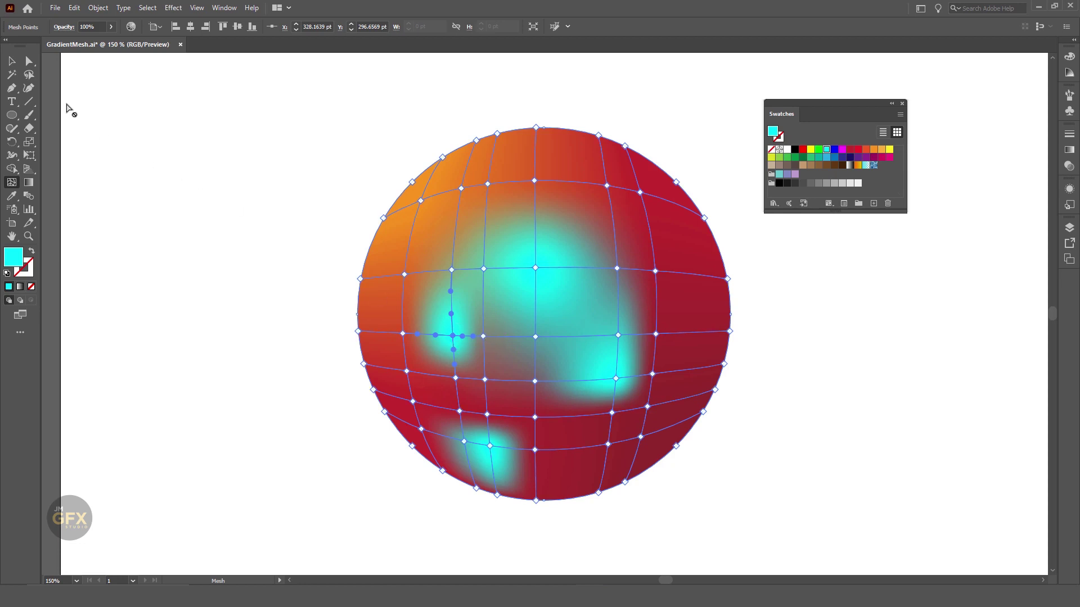
Lasso the cluster of mesh points in the sphere's lower-middle
left_click(29, 75)
left_click_drag(505, 319, 528, 464)
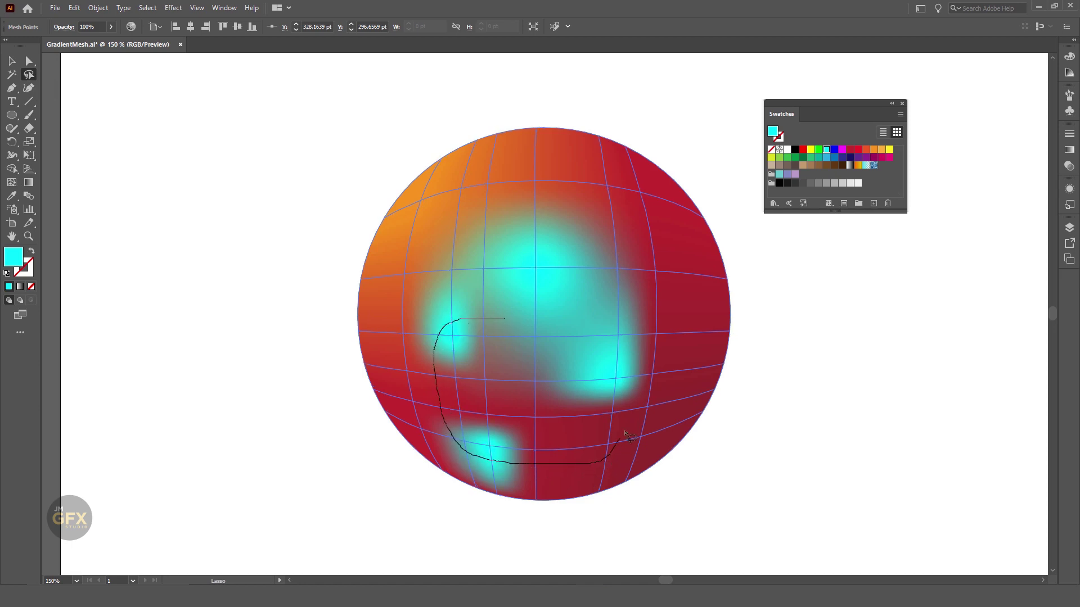
left_click_drag(624, 432, 497, 322)
left_click_drag(496, 322, 499, 320)
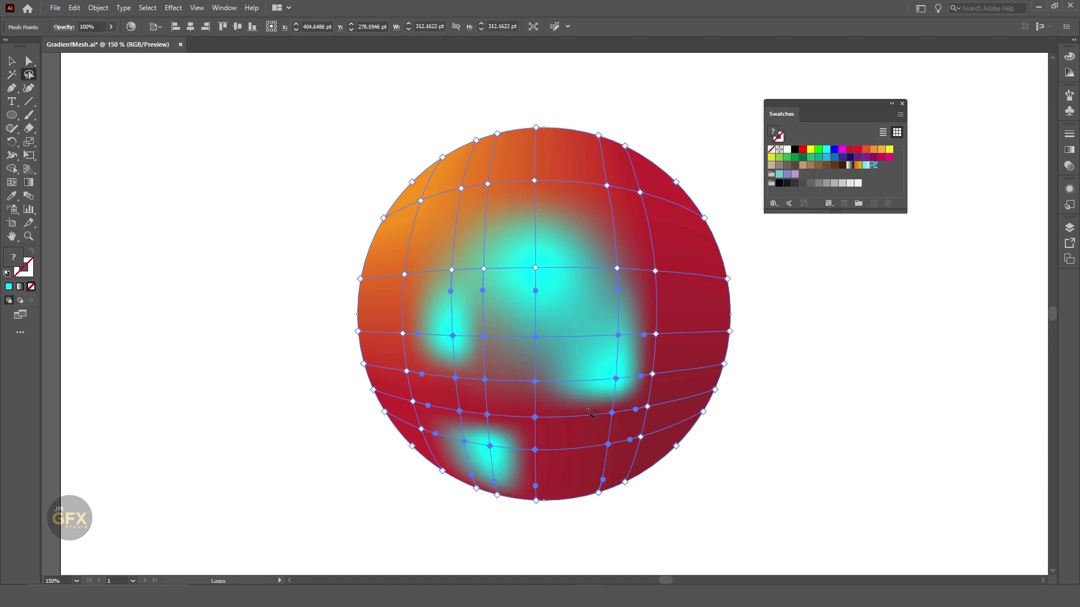
Colour the lassoed mesh points magenta, then yellow
left_click(889, 158)
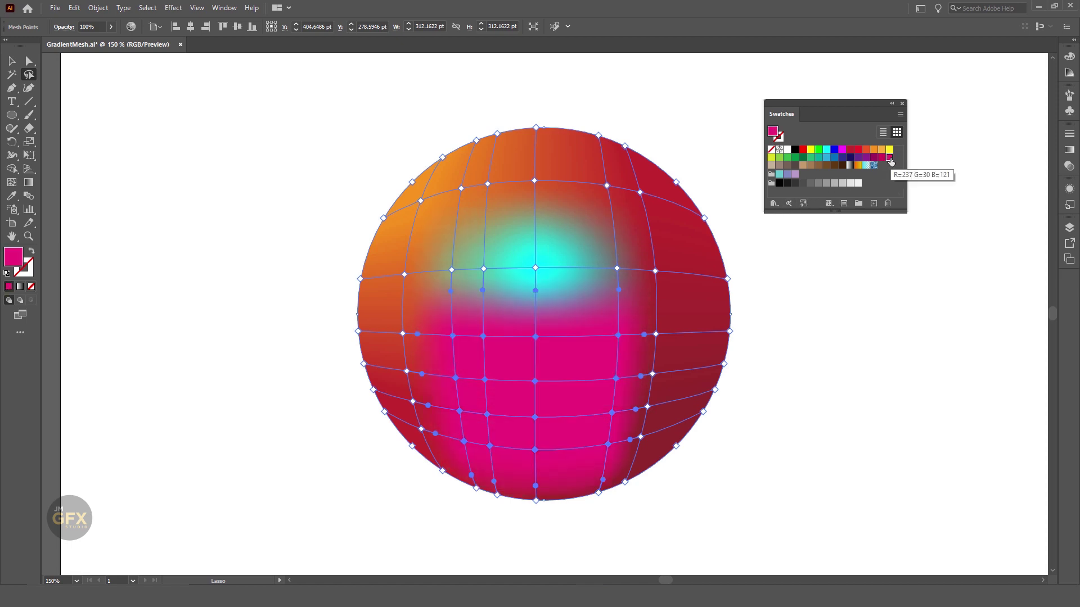
left_click(889, 149)
left_click(878, 333)
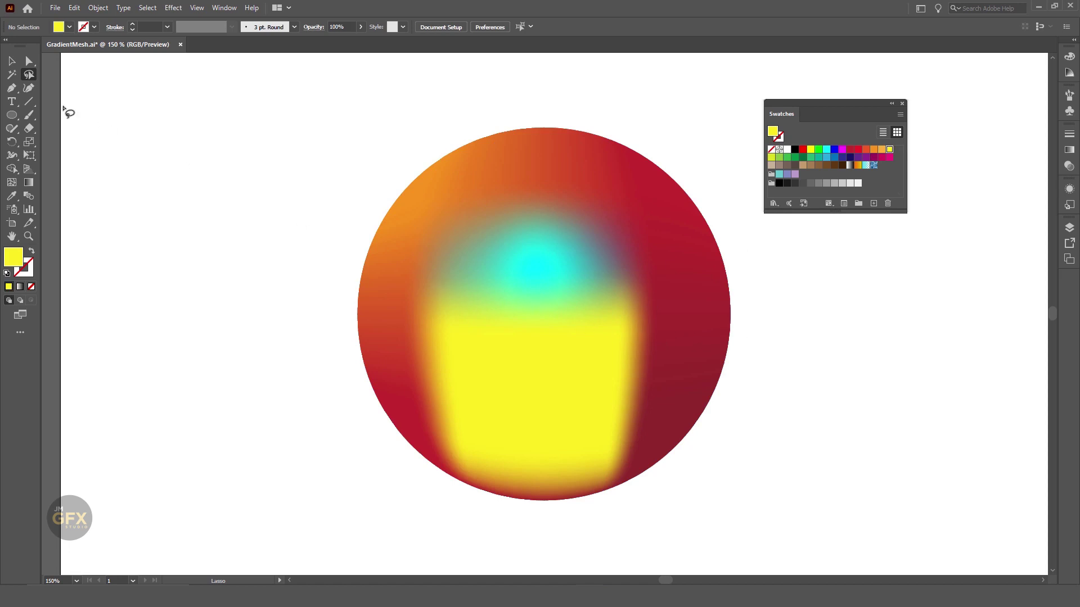
Reselect the mesh and its yellow-area point with the Direct Selection tool
left_click(29, 60)
left_click(393, 291)
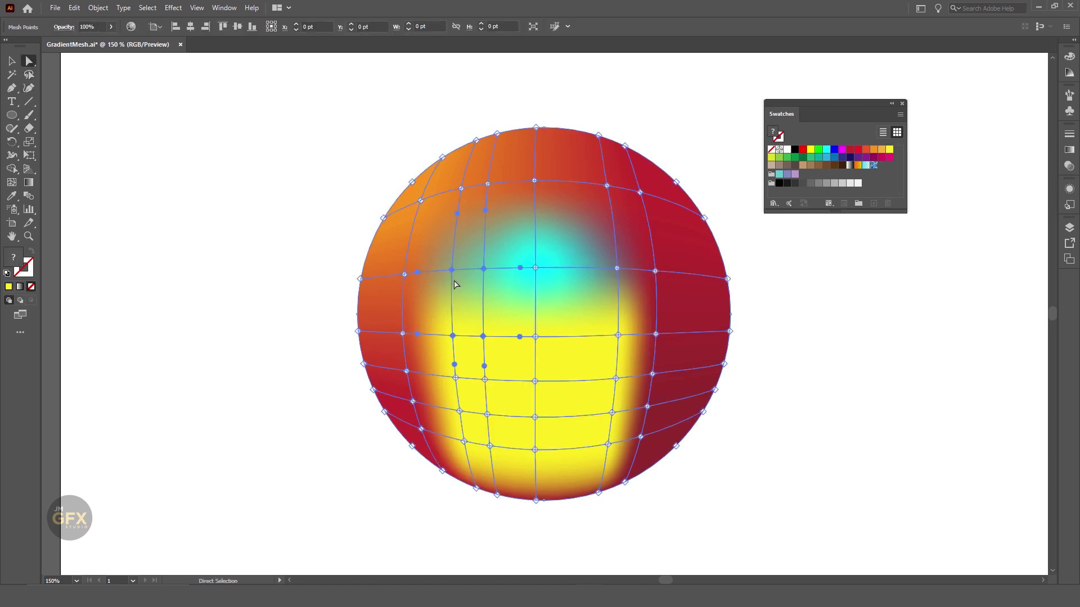
left_click(535, 382)
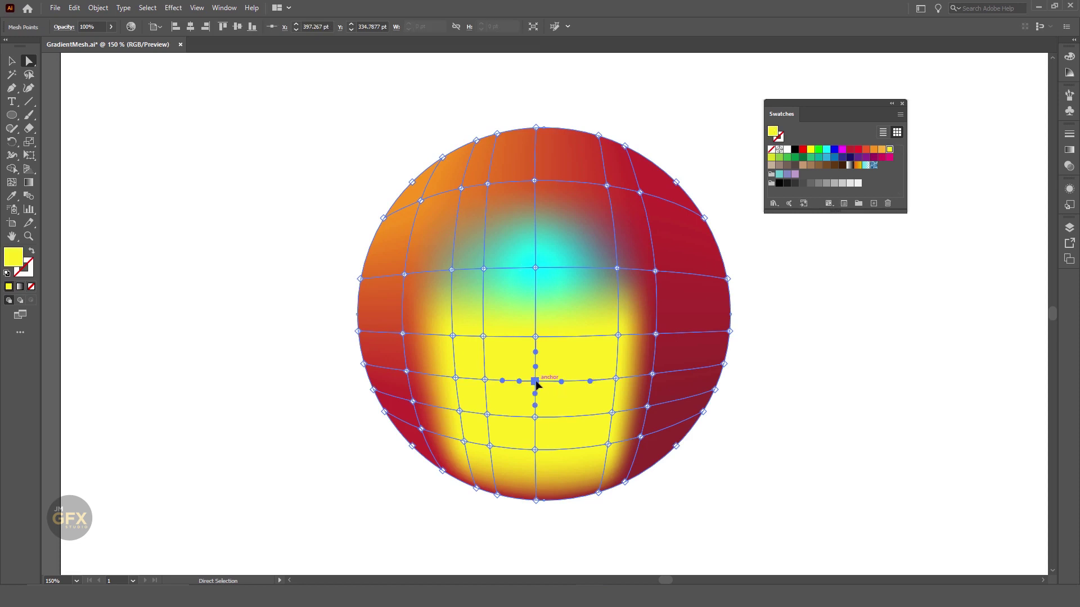
key("Delete")
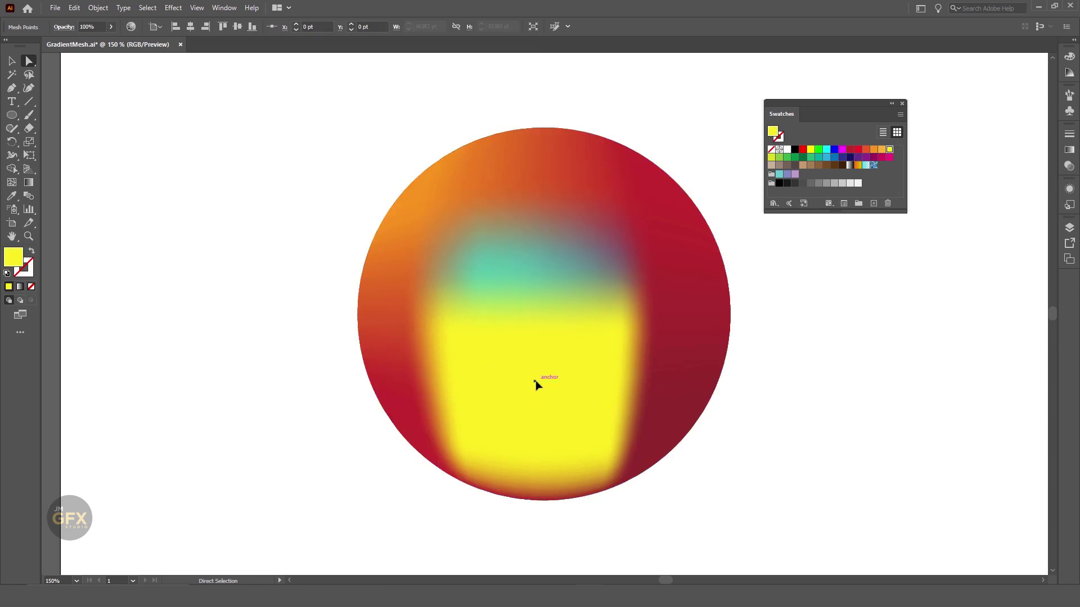
left_click(535, 383)
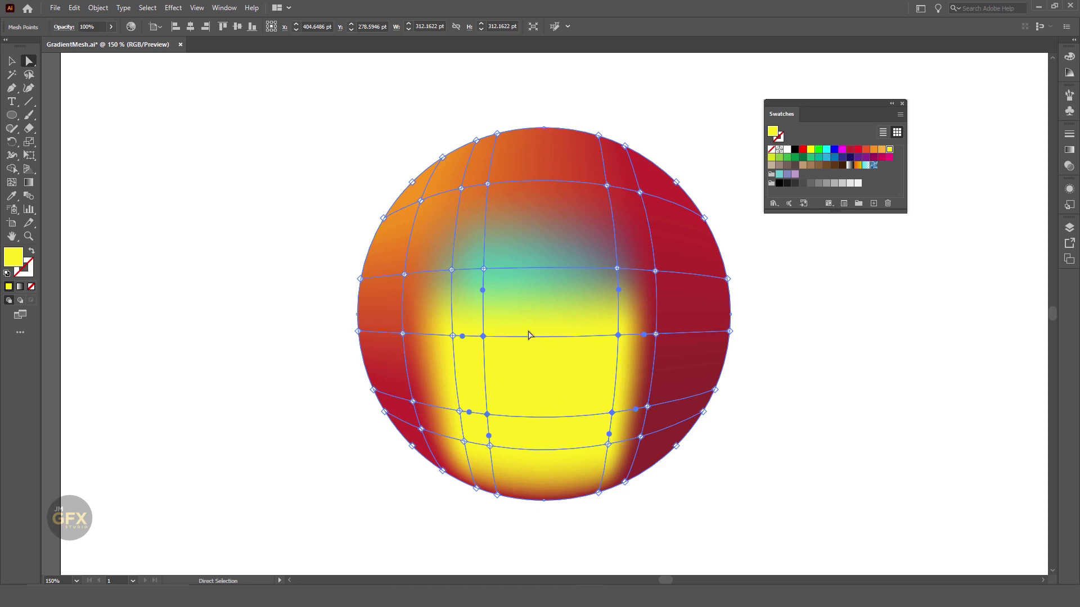
Alt-click with the Mesh Tool to delete a horizontal line, a vertical line, and the central point
left_click(12, 182)
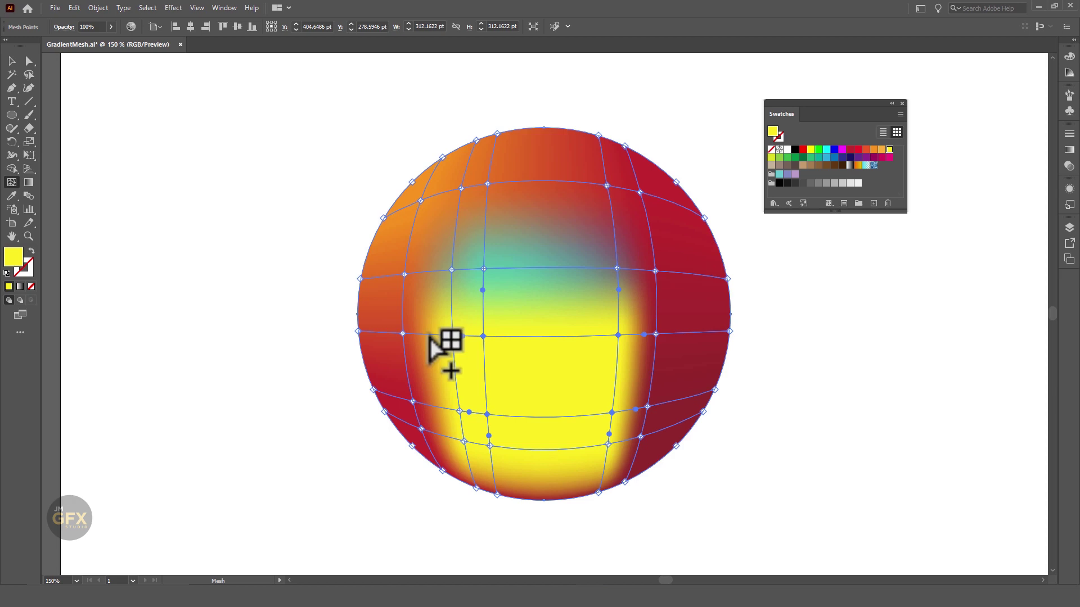
key("alt")
left_click(430, 335, "alt")
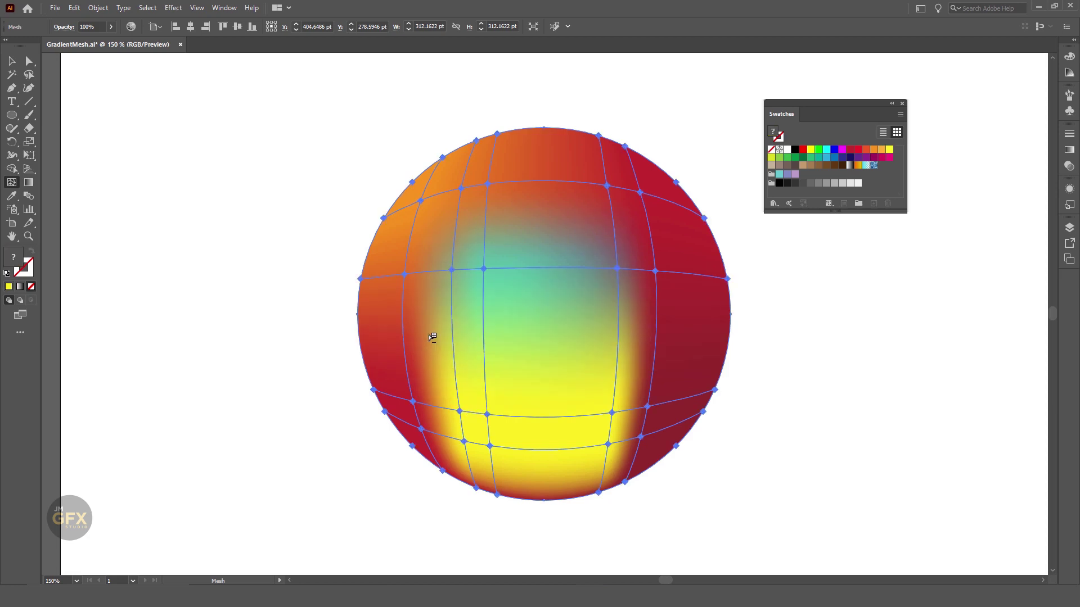
left_click(455, 361, "alt")
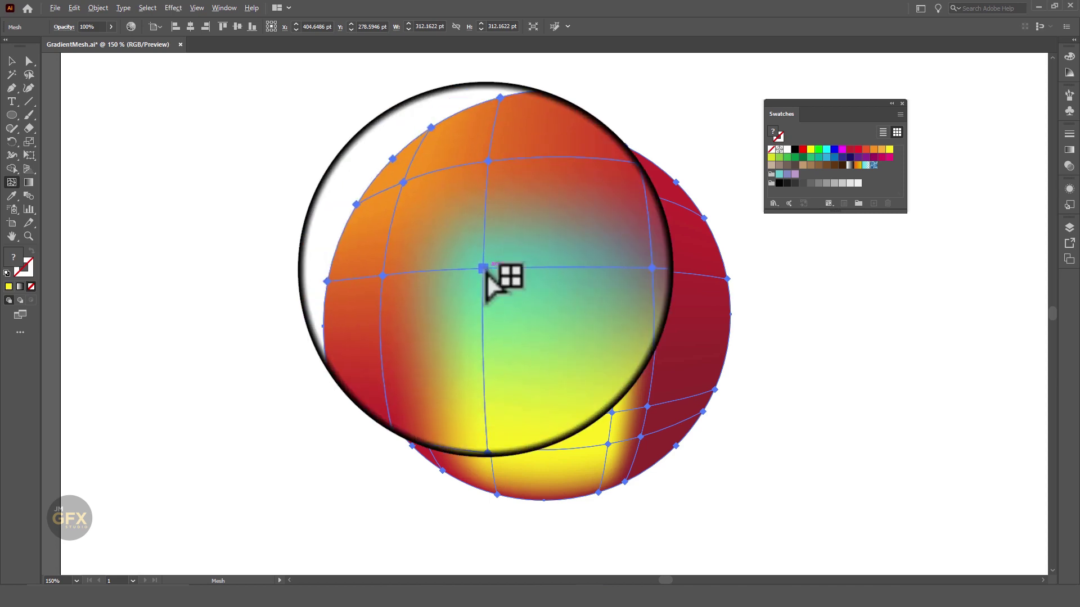
left_click(483, 269, "alt")
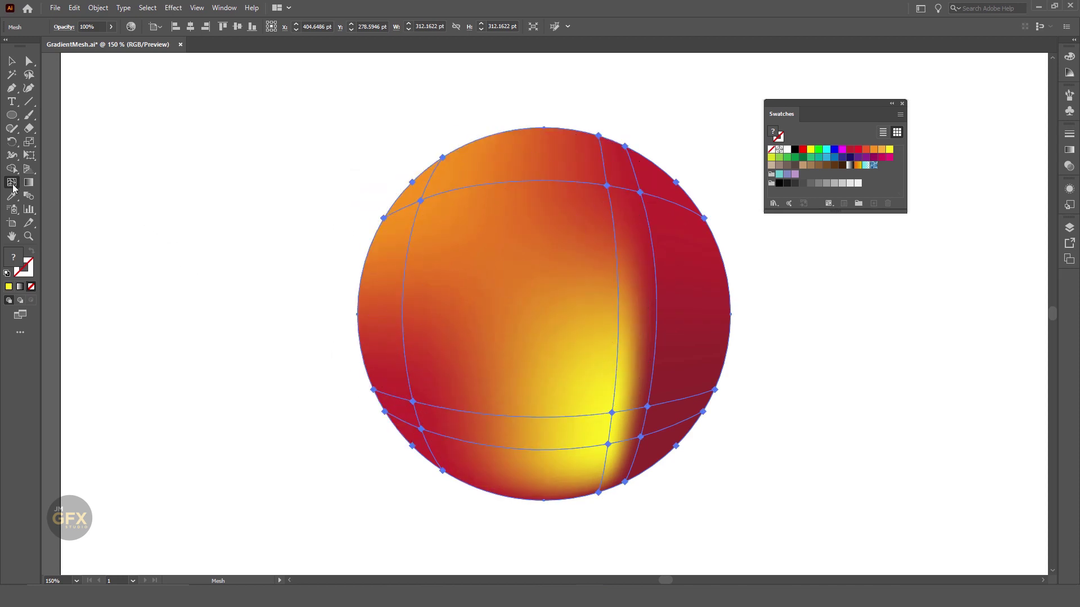
Delete the old mesh sphere and draw a new large circle in the page centre
left_click(11, 61)
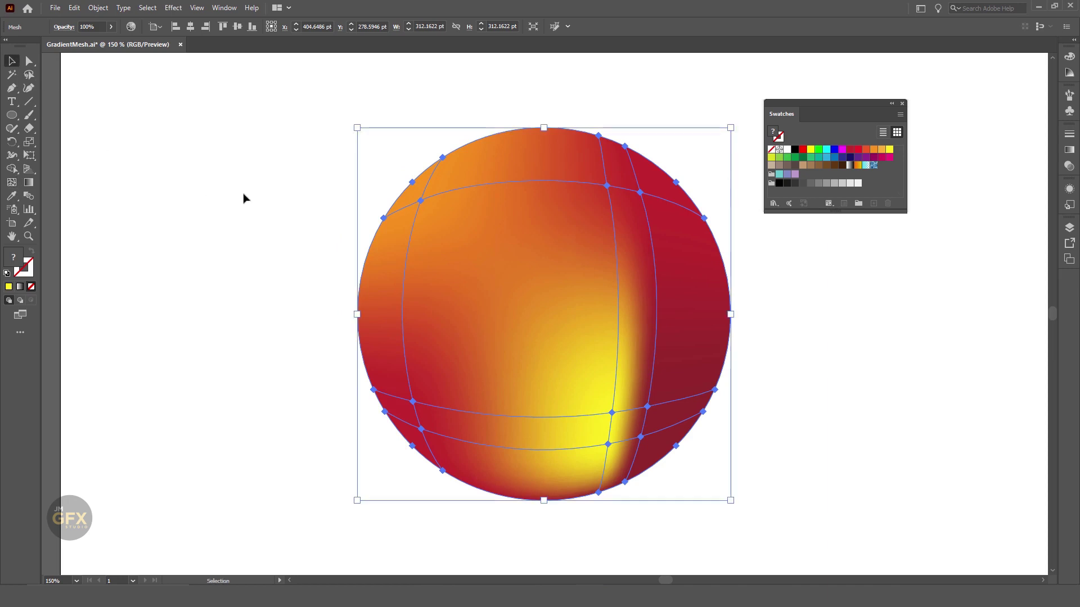
key("Delete")
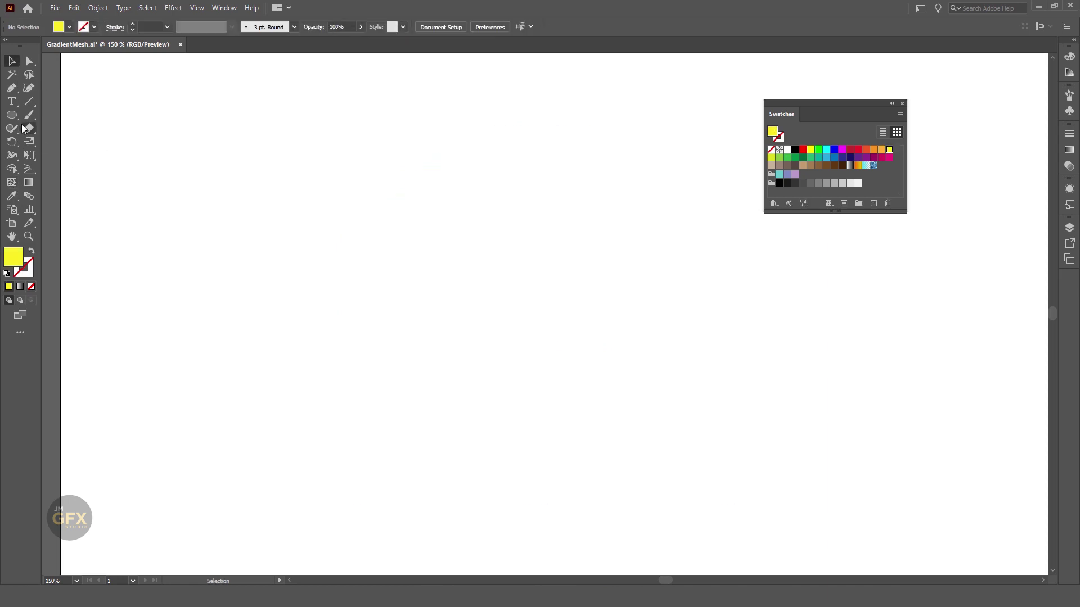
key("l")
left_click_drag(529, 316, 727, 514)
Fill the new circle crimson and bring up Object > Create Gradient Mesh
key("v")
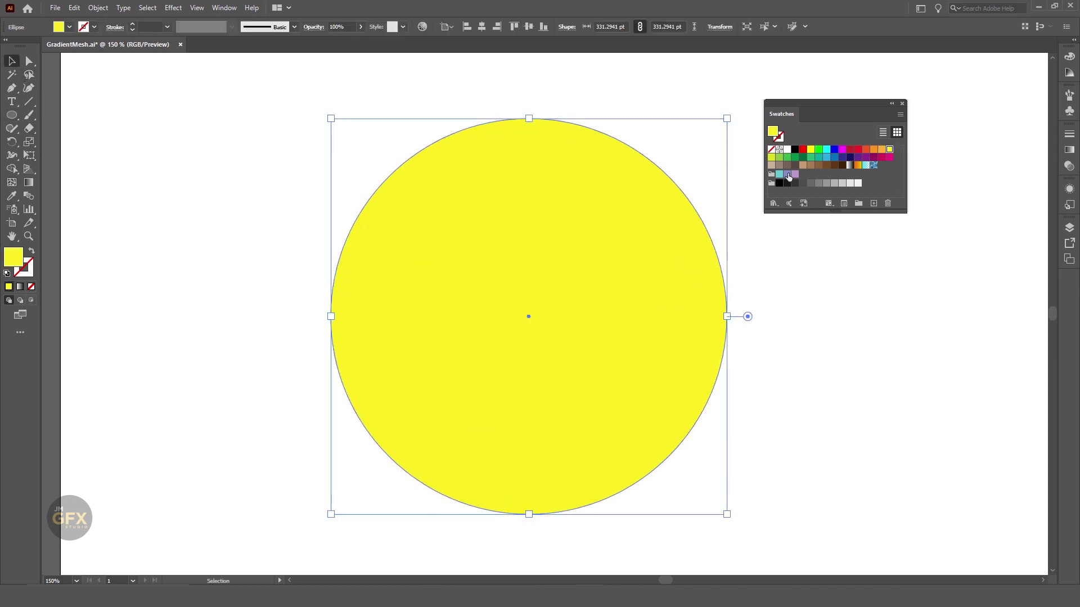
left_click(850, 150)
left_click_drag(833, 106, 940, 108)
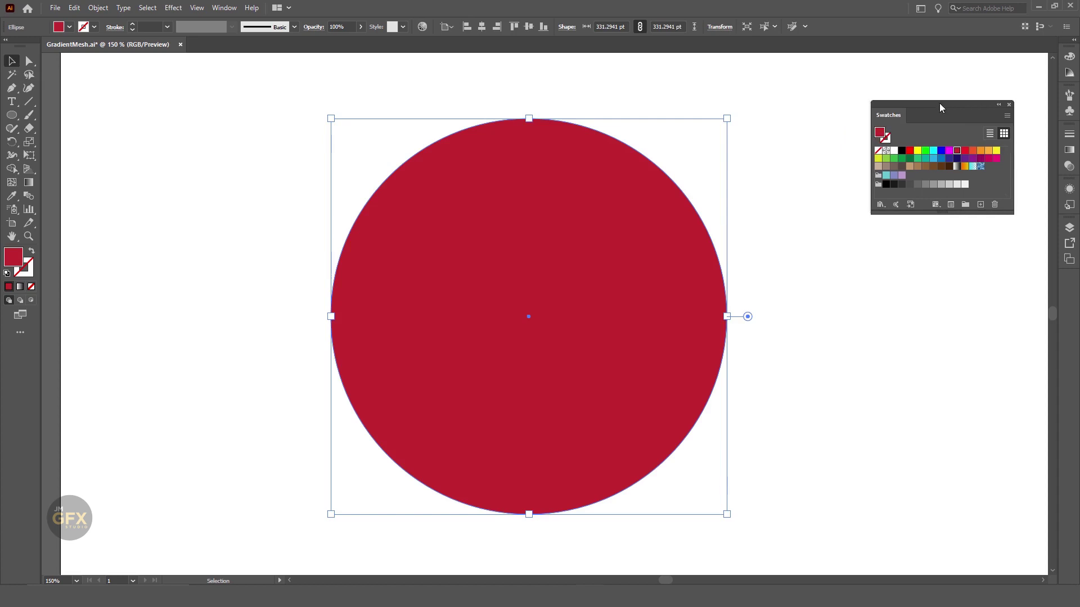
left_click(98, 8)
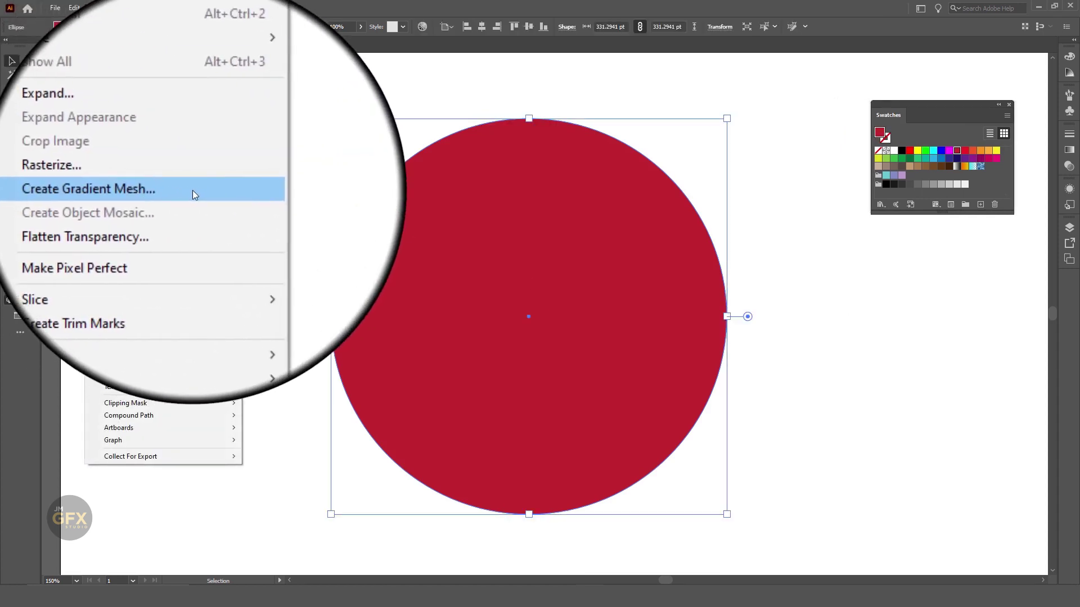
left_click(193, 193)
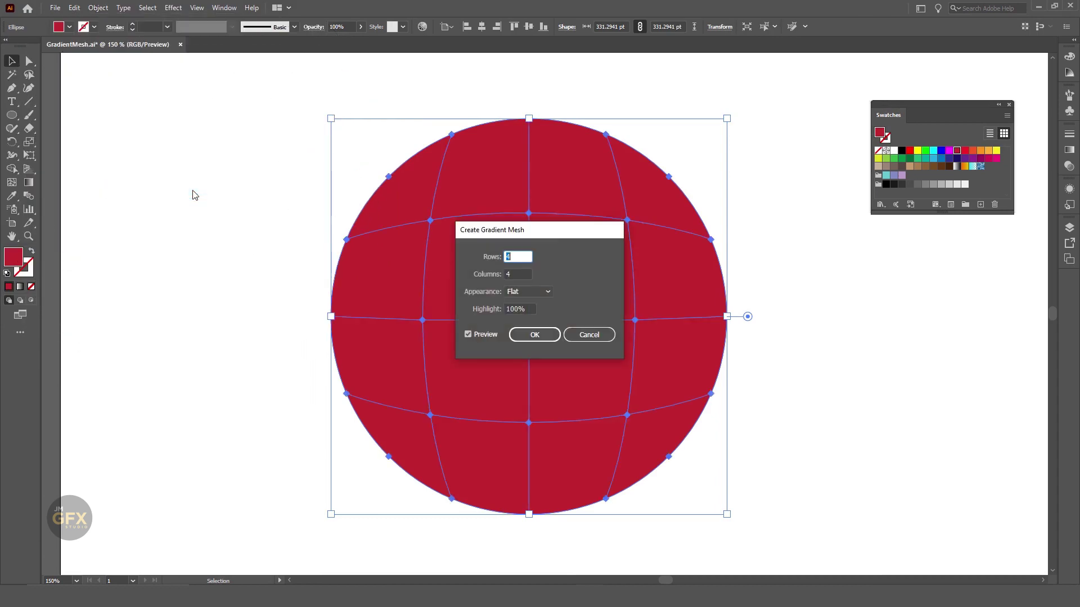
Mesh the crimson circle with 3 rows, 4 columns and Flat appearance, after trying To Center and To Edge
left_click_drag(559, 230, 898, 262)
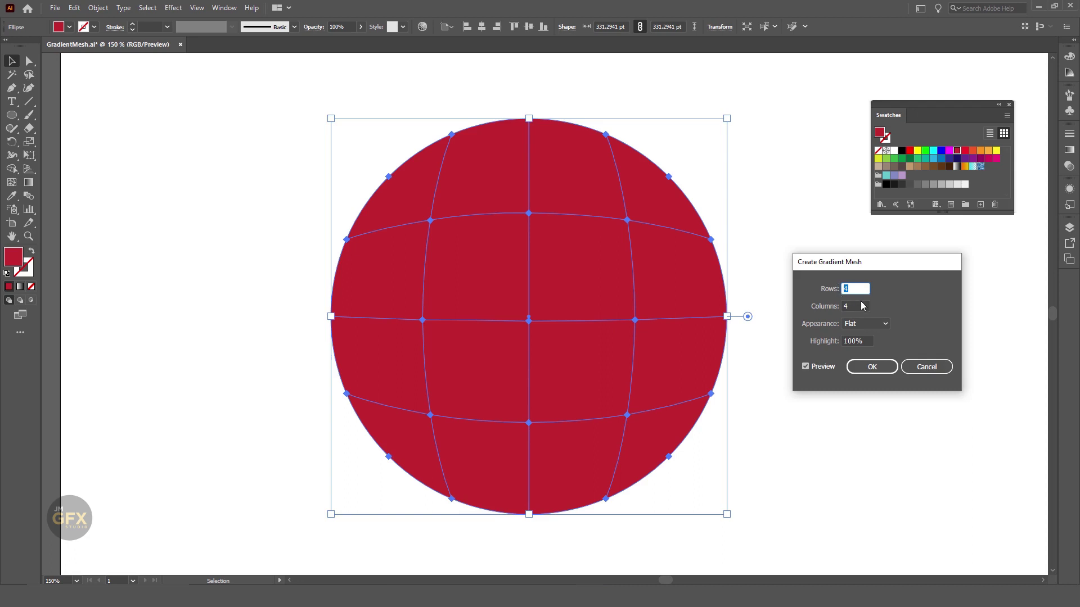
type("2")
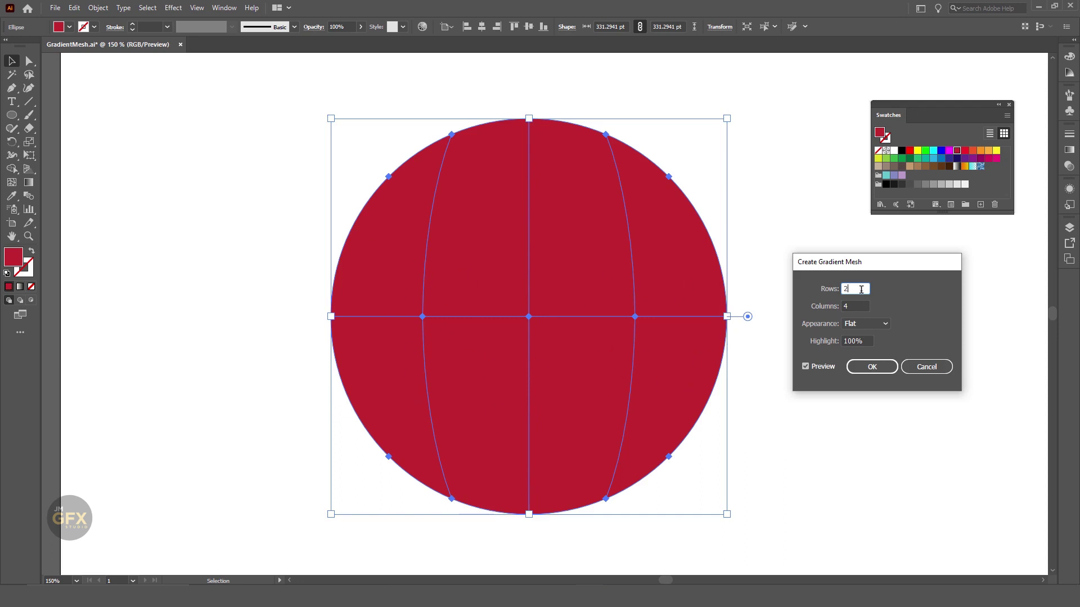
type("3")
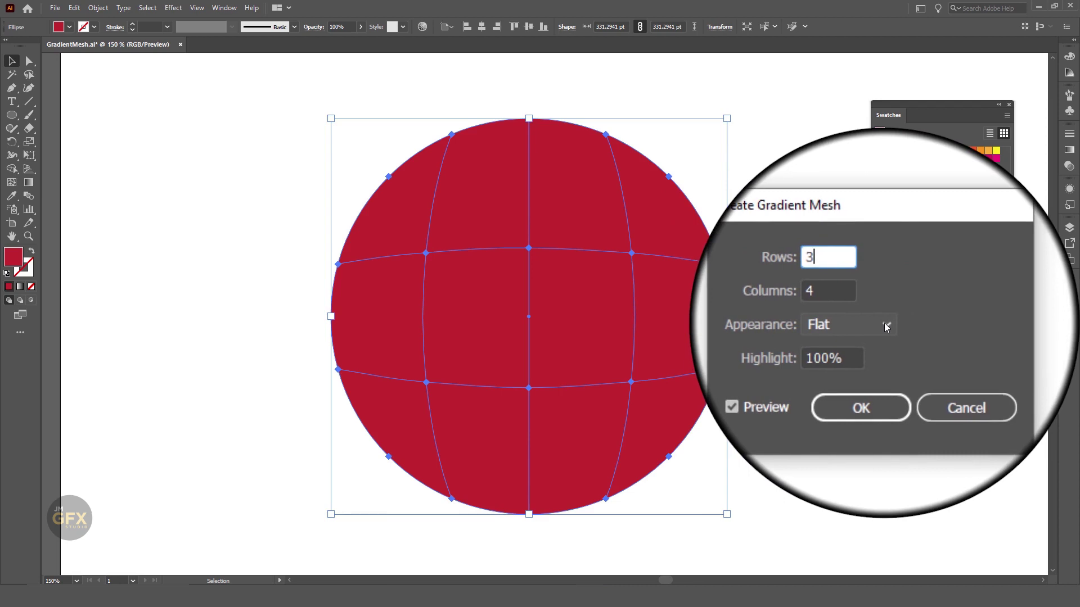
left_click(886, 326)
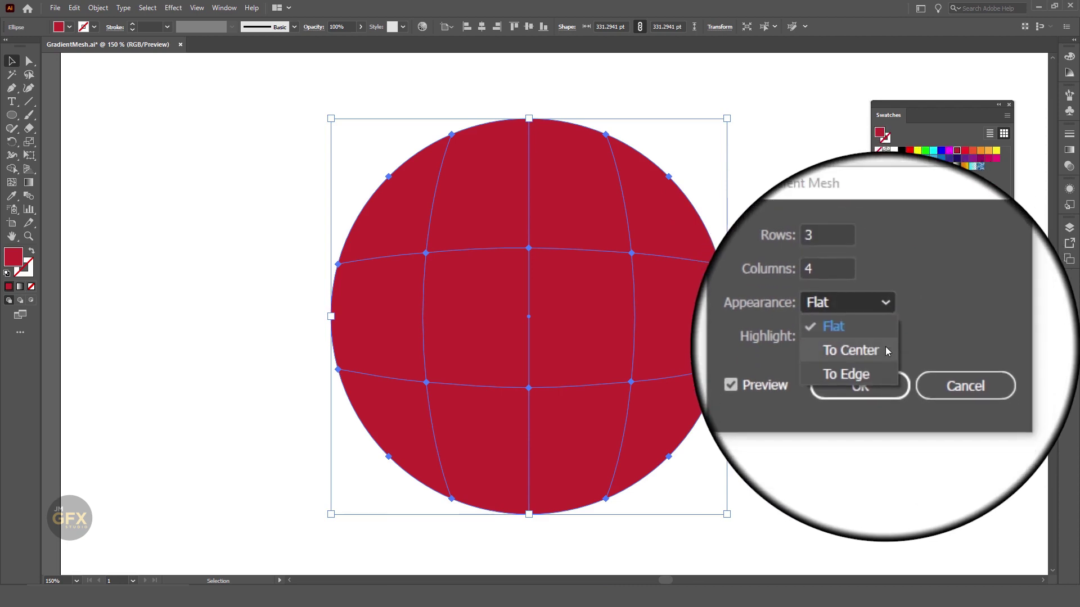
left_click(886, 351)
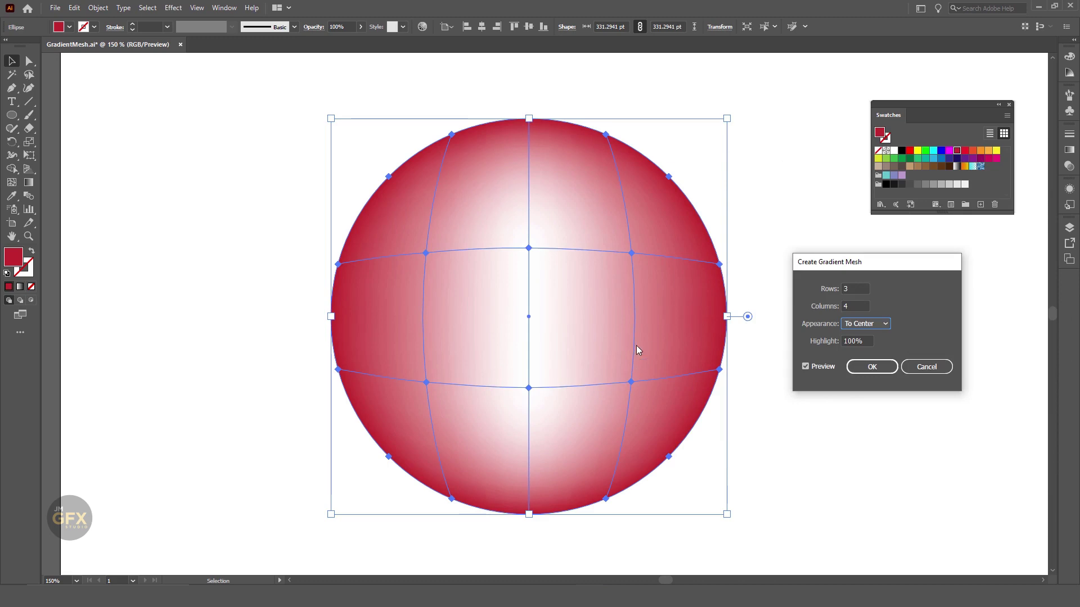
left_click(877, 324)
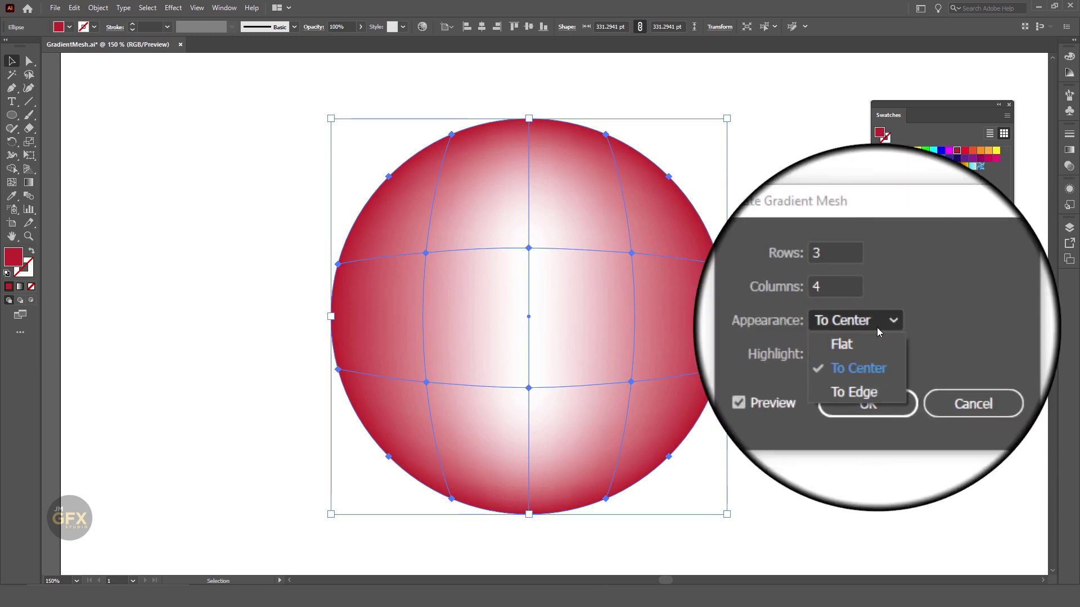
left_click(874, 362)
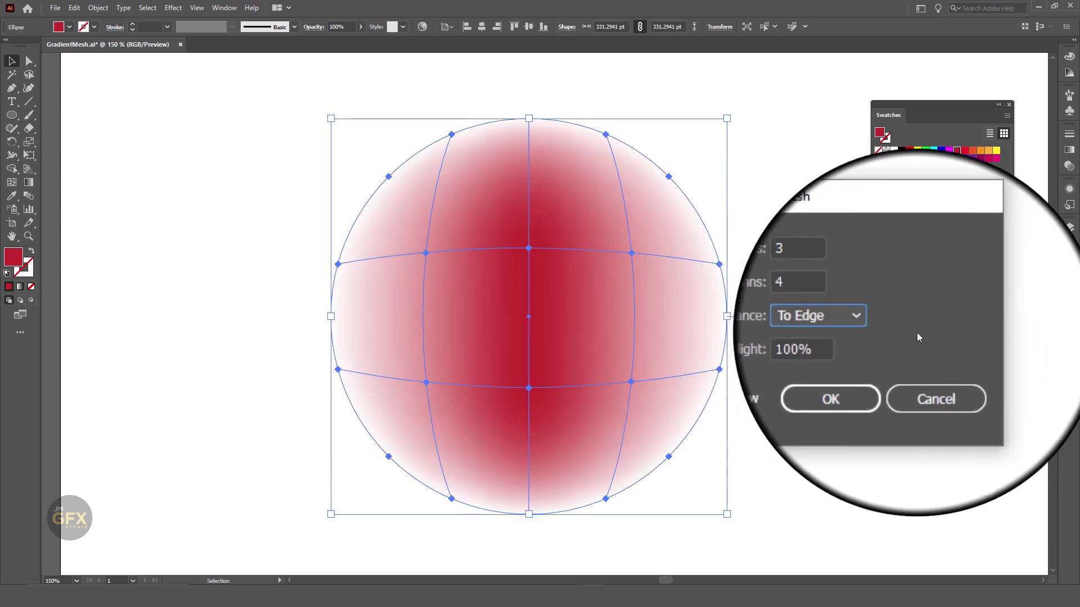
left_click(885, 323)
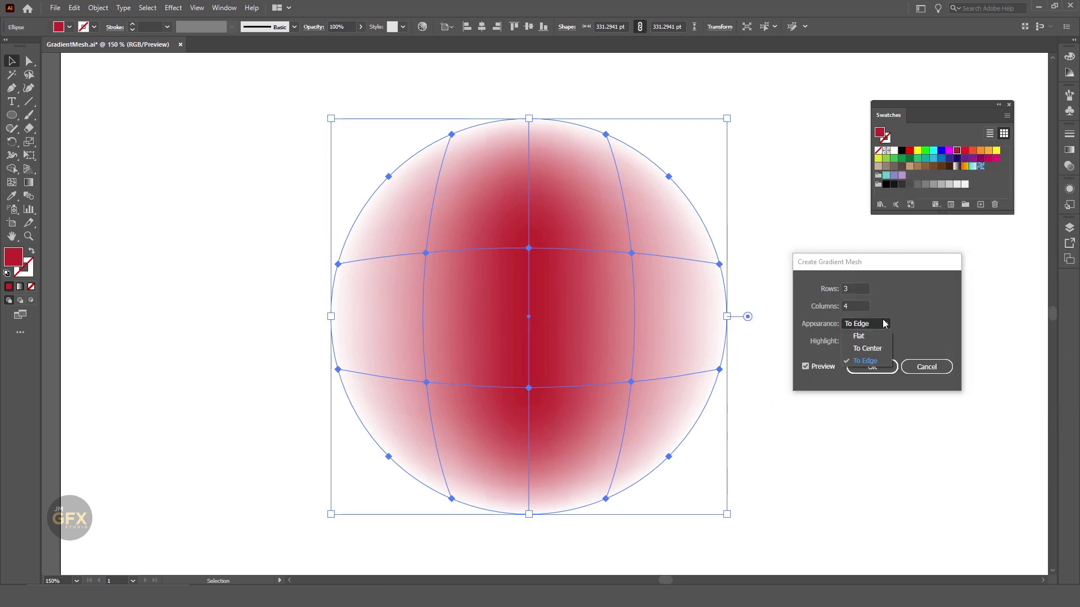
left_click(872, 336)
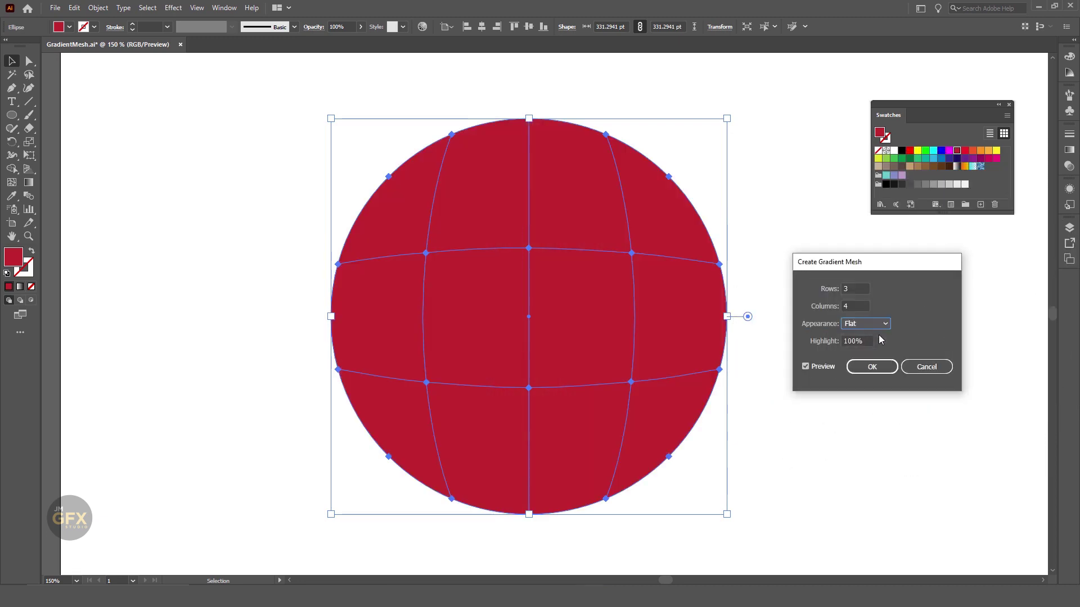
left_click(807, 366)
left_click(808, 367)
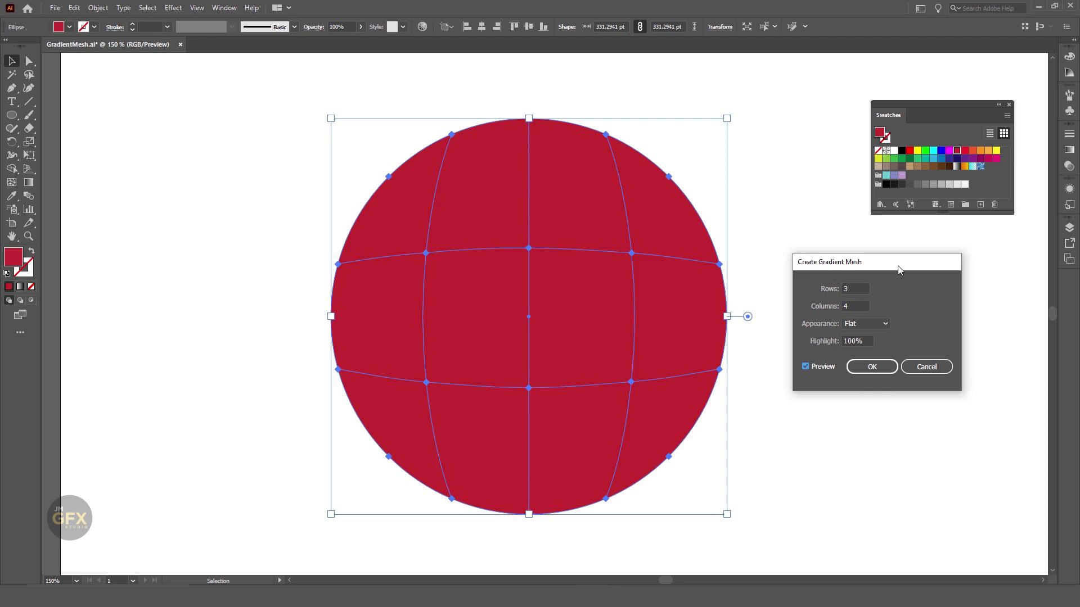
left_click(872, 368)
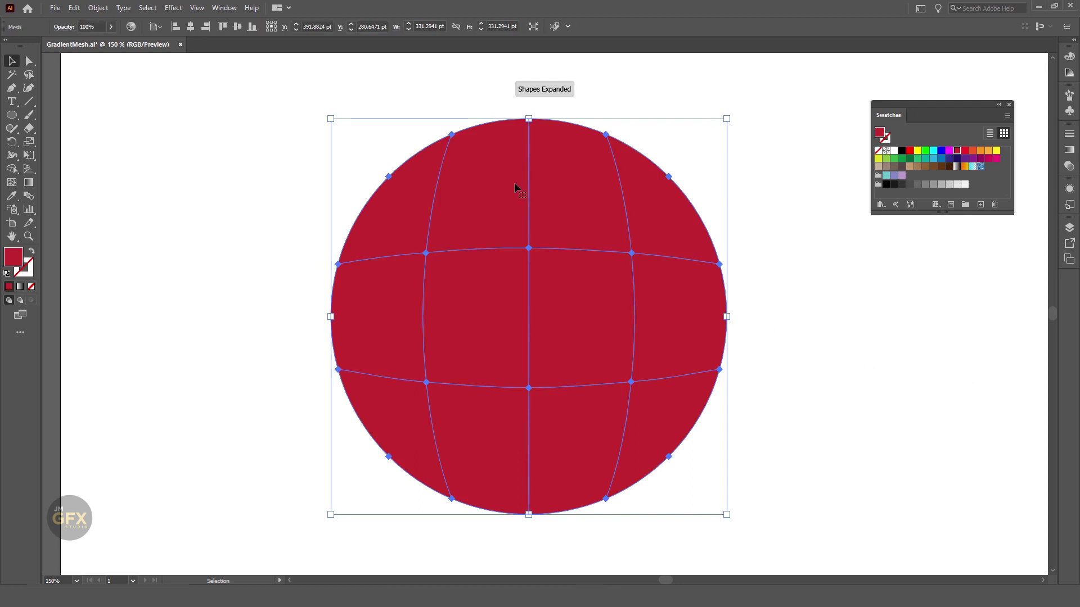
Colour the upper-left mesh points orange and the inner highlight point yellow
left_click(30, 61)
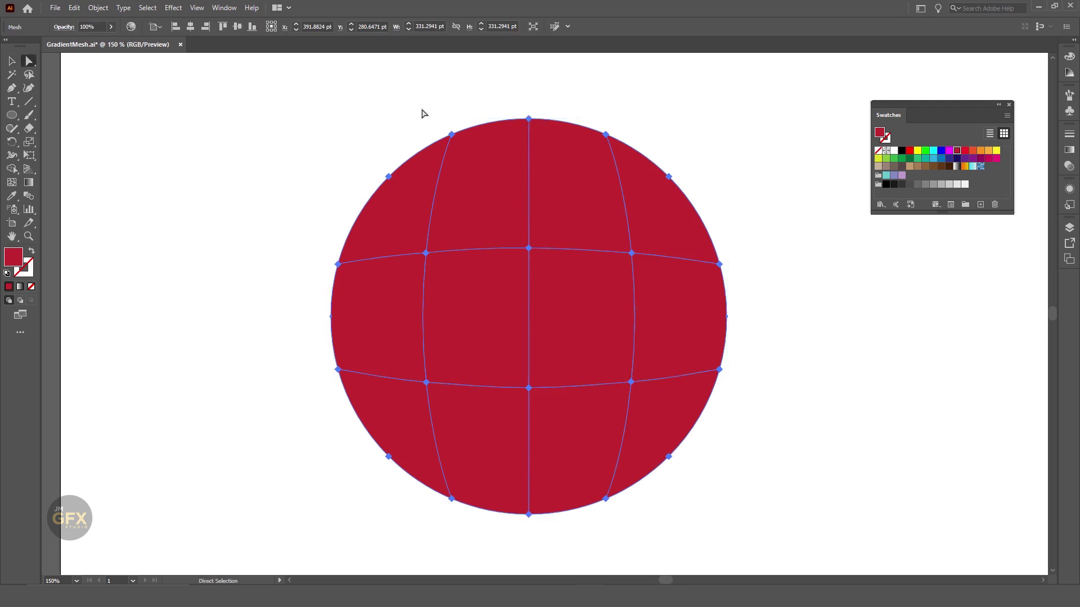
left_click_drag(347, 120, 462, 194)
left_click(990, 151)
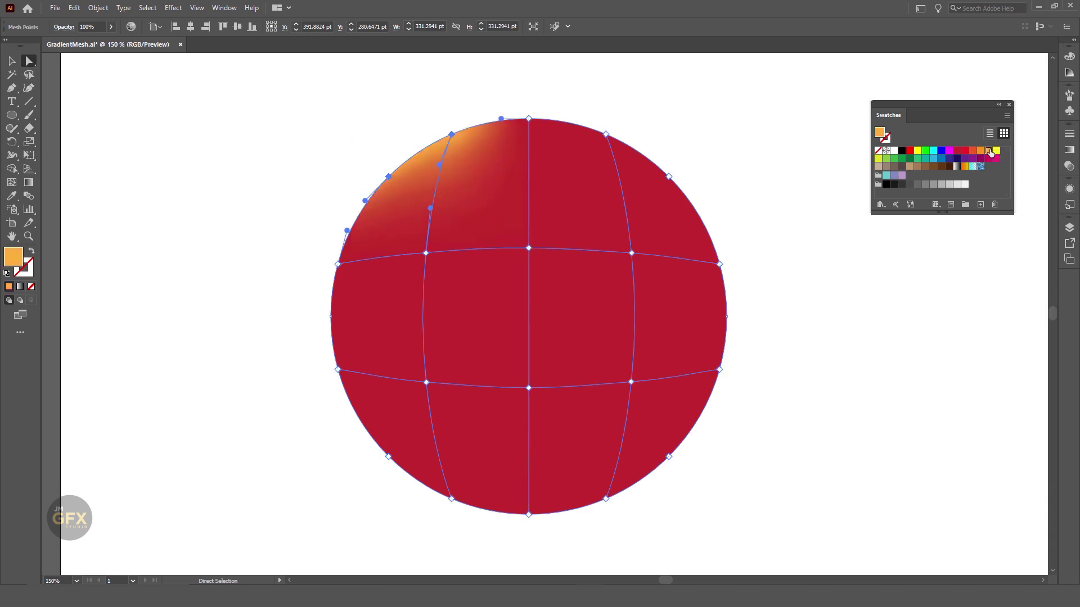
left_click(425, 253)
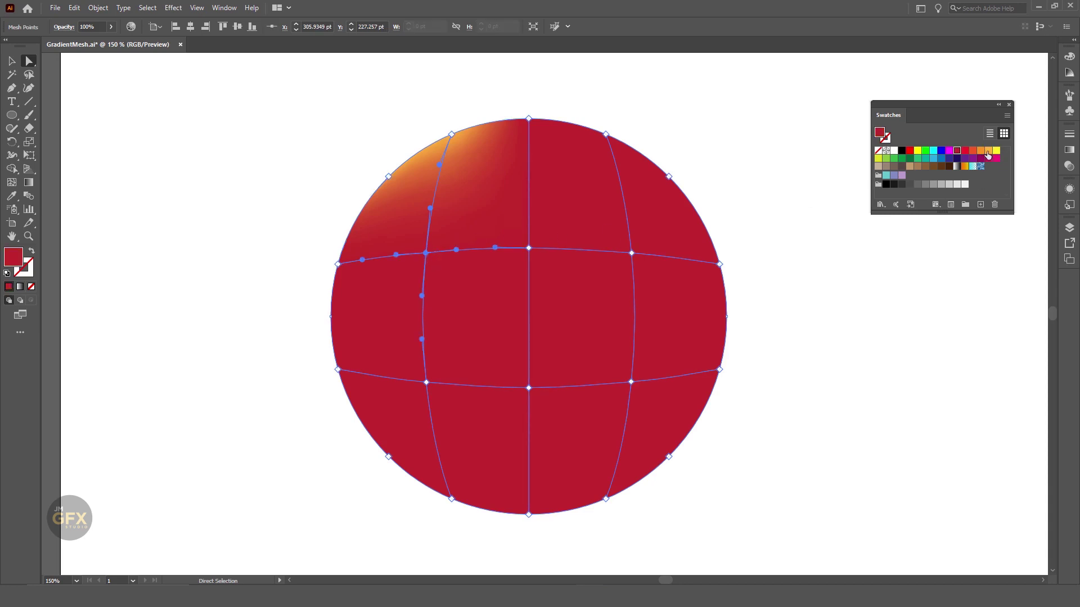
left_click(997, 150)
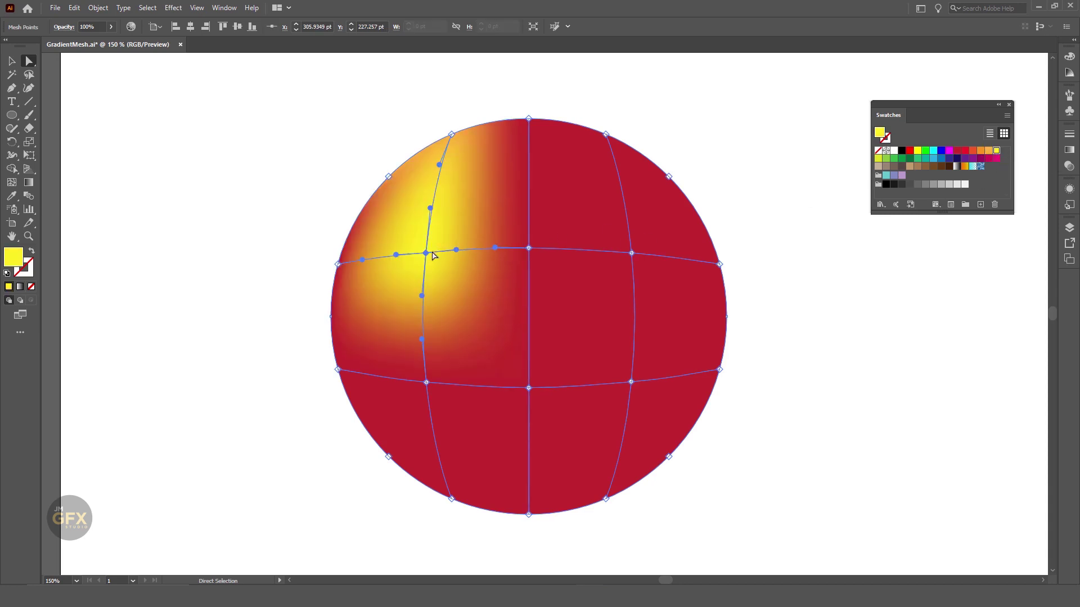
Reshape the yellow highlight's point and curve, then select the lower-right mesh points
mouse_move(426, 253)
left_mouse_down()
mouse_move(417, 246)
mouse_move(483, 216)
left_mouse_up()
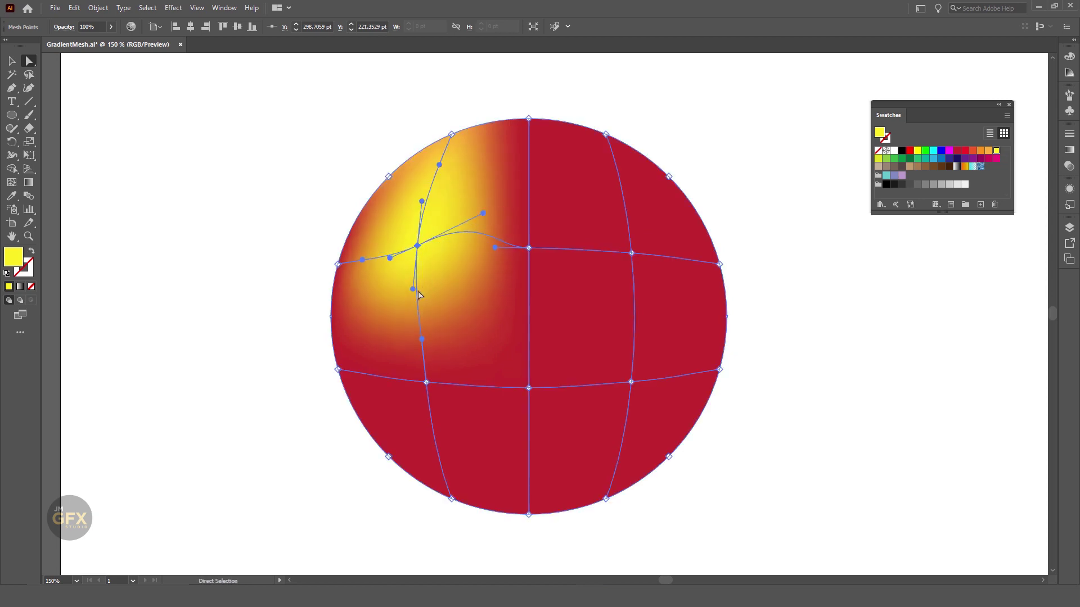
left_click_drag(412, 290, 400, 307)
left_click_drag(792, 343, 579, 542)
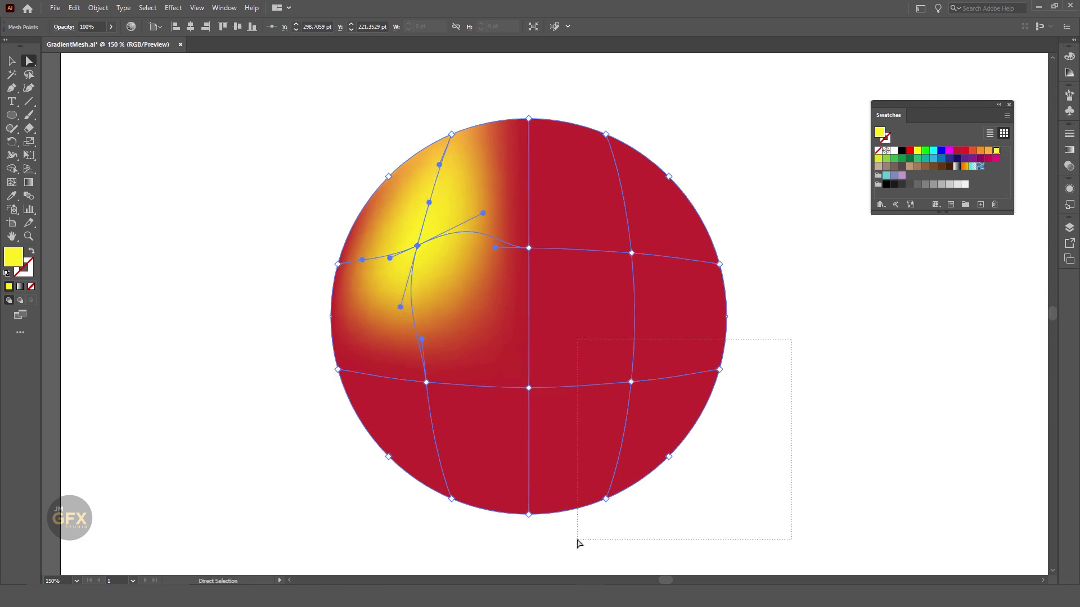
left_click(1069, 57)
Lower the R slider to darken the lower-right mesh points, then deselect
left_click_drag(983, 73, 979, 72)
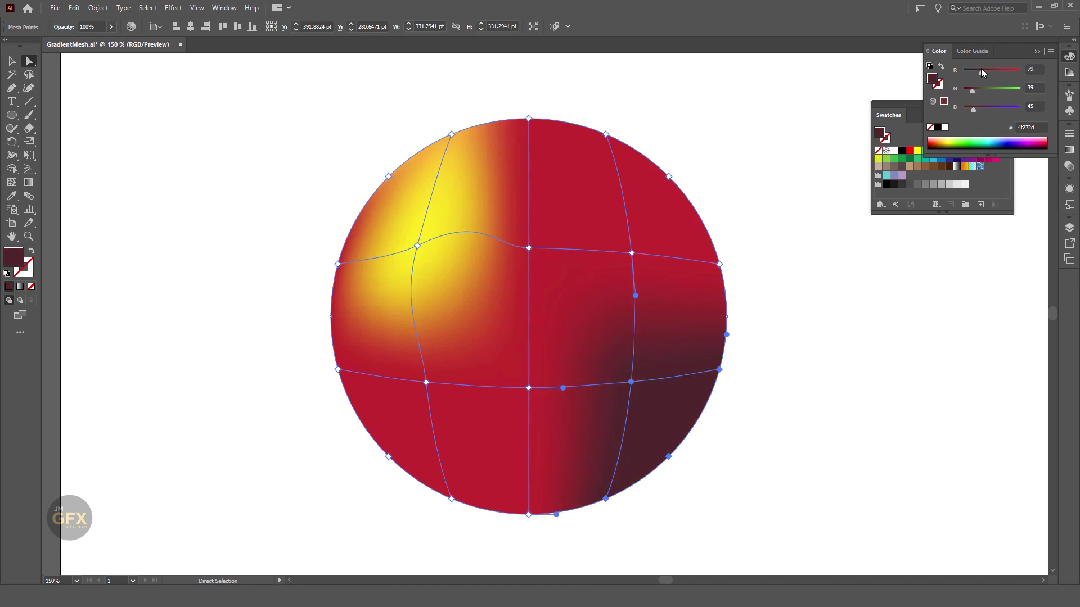
left_click(882, 386)
left_click(600, 304)
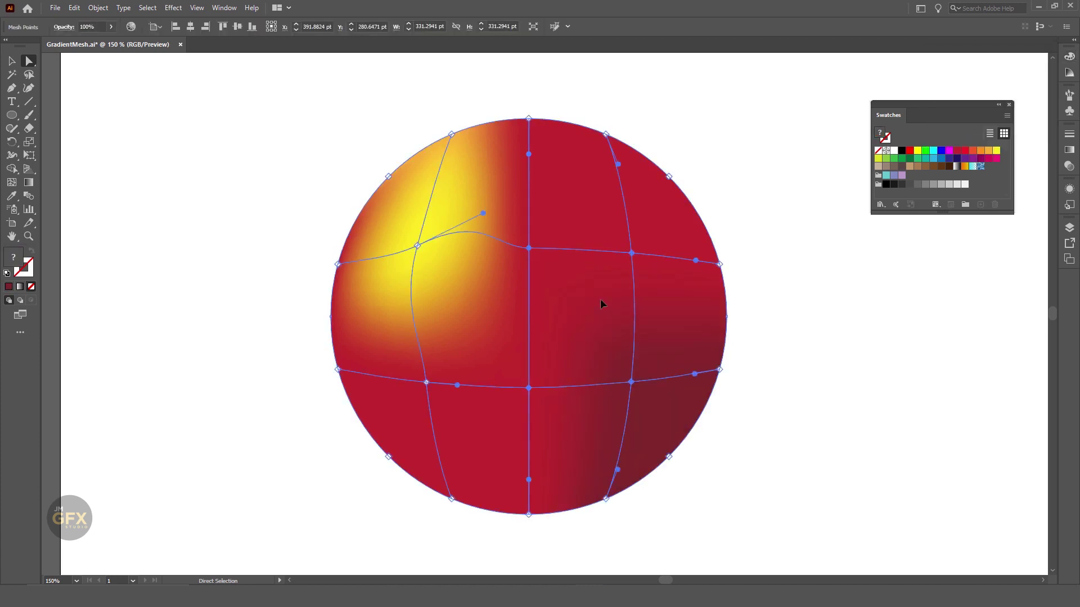